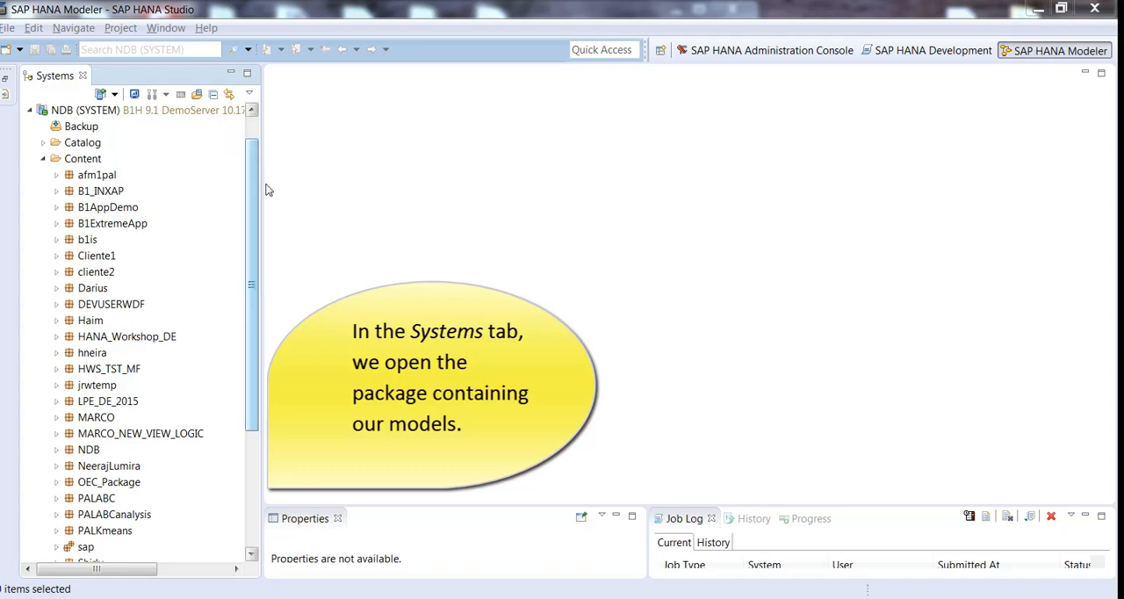
# Step: Expand OEC_Package in the system content and open its credit memo calculation view OEC_CA_CM
pyautogui.click(56, 482)
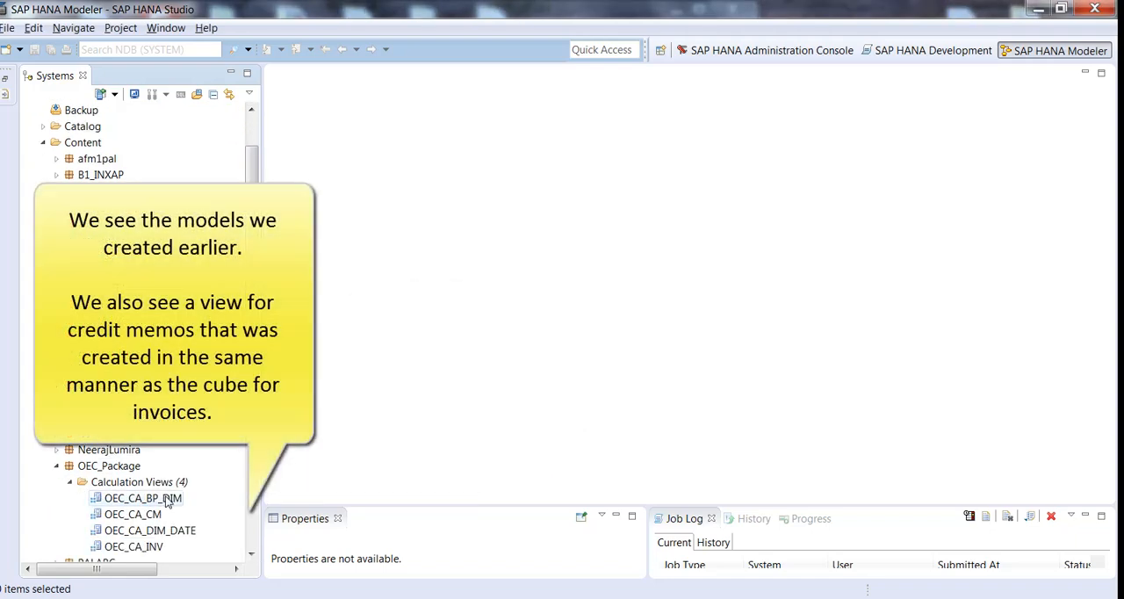
pyautogui.click(167, 498)
pyautogui.click(184, 532)
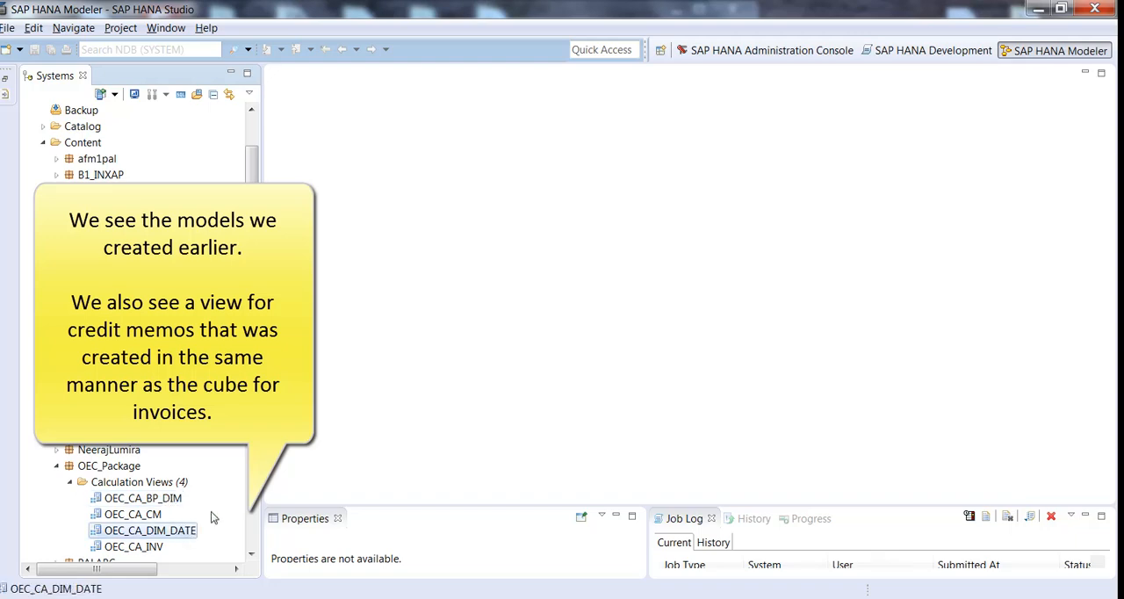
pyautogui.click(158, 548)
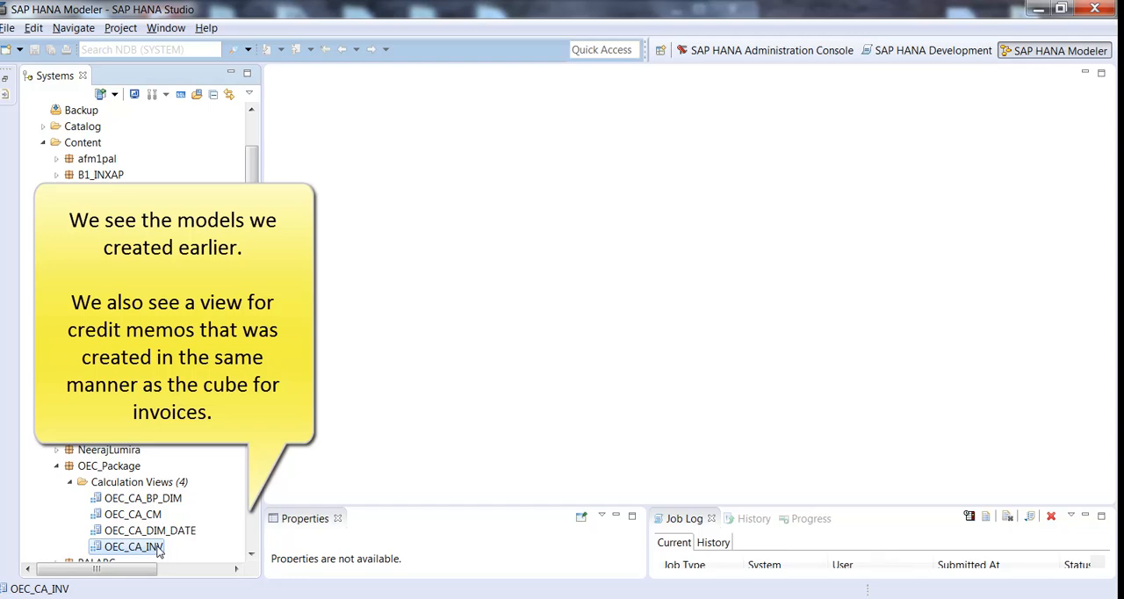
pyautogui.click(152, 516)
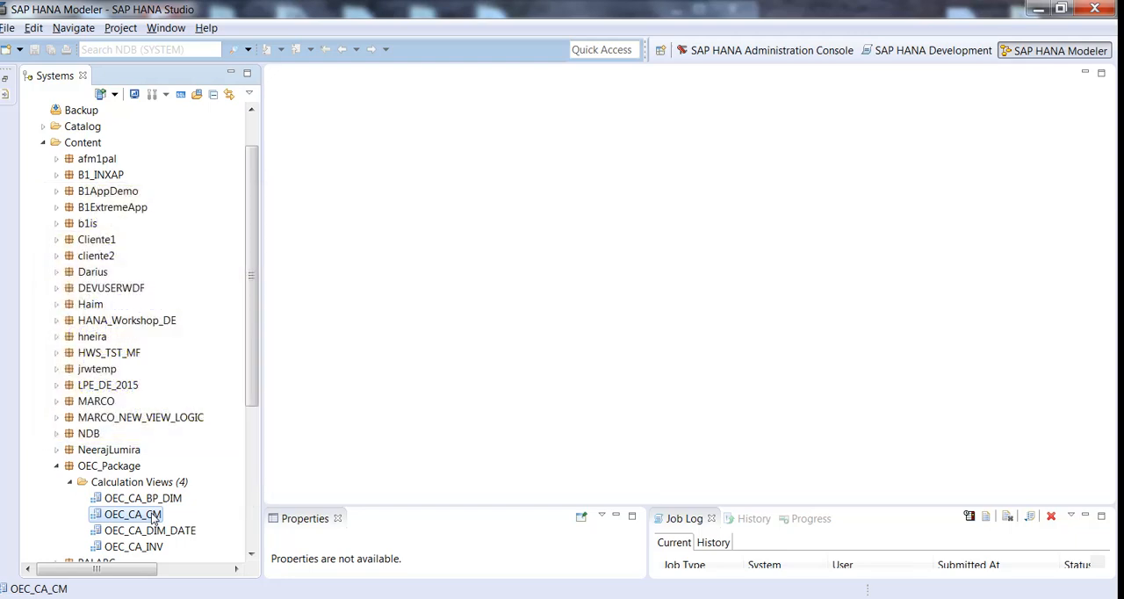
pyautogui.doubleClick(153, 517)
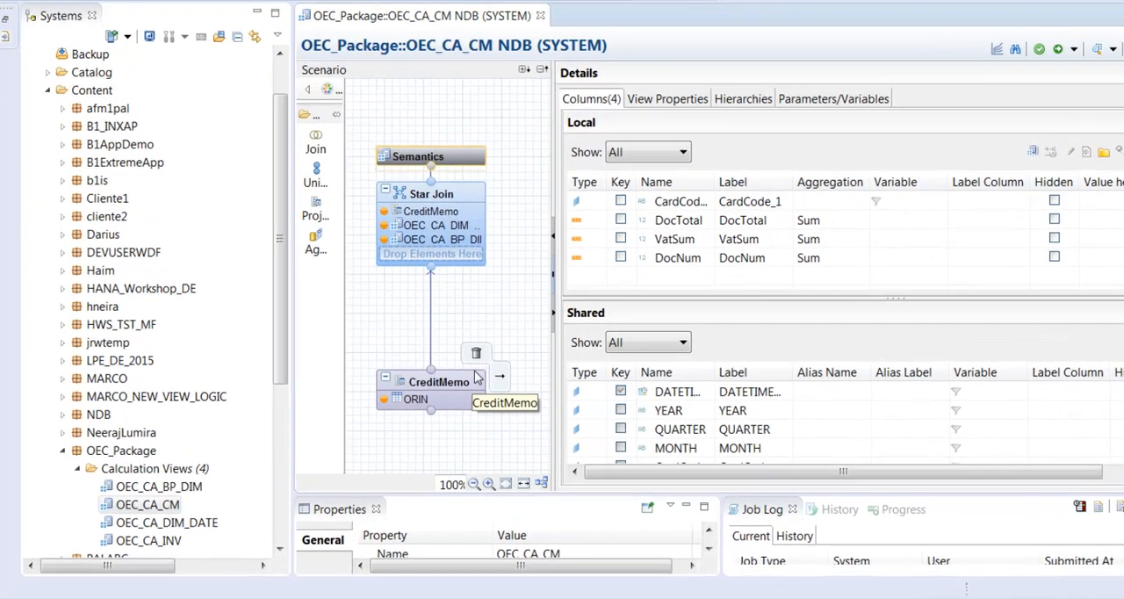
# Step: Examine the CreditMemo, Star Join and Semantics nodes of the OEC_CA_CM view in turn
pyautogui.click(428, 400)
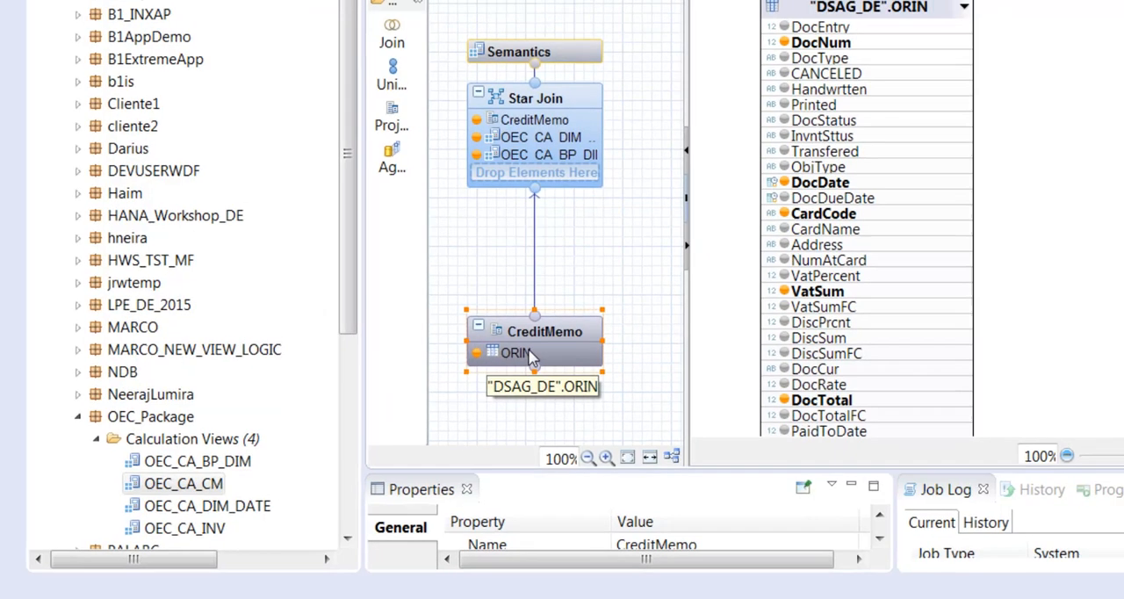
pyautogui.click(535, 99)
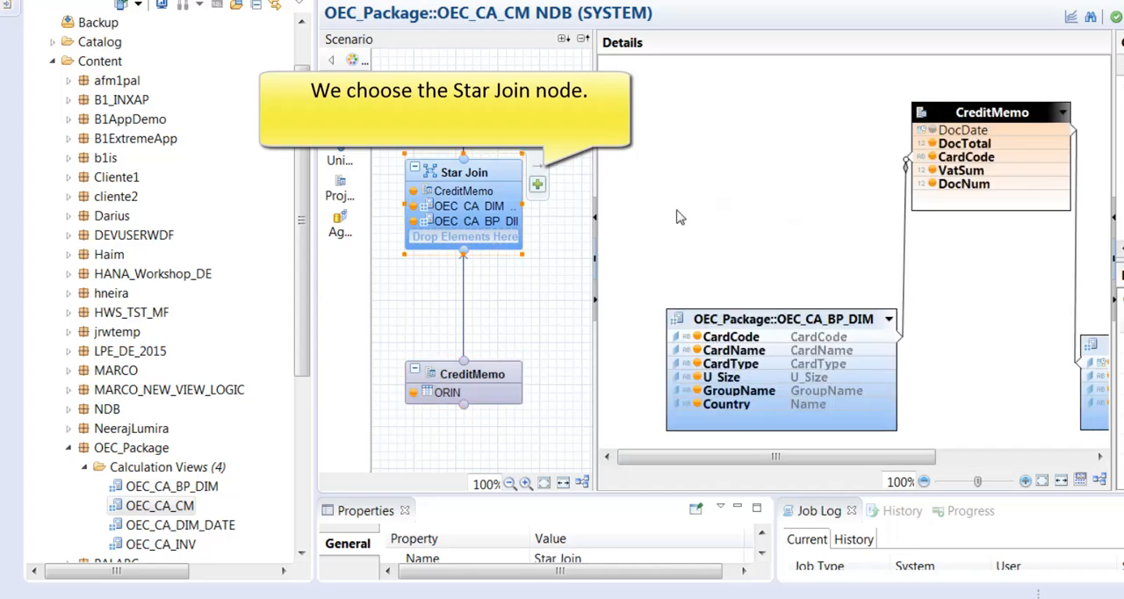
pyautogui.moveTo(790, 457); pyautogui.dragTo(861, 460)
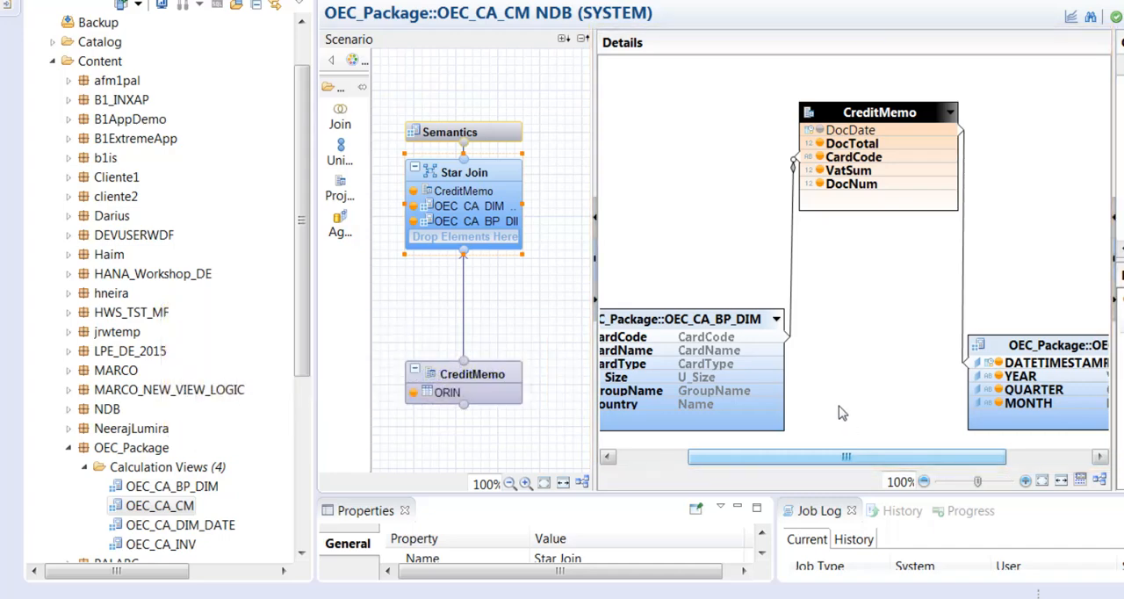
pyautogui.click(488, 134)
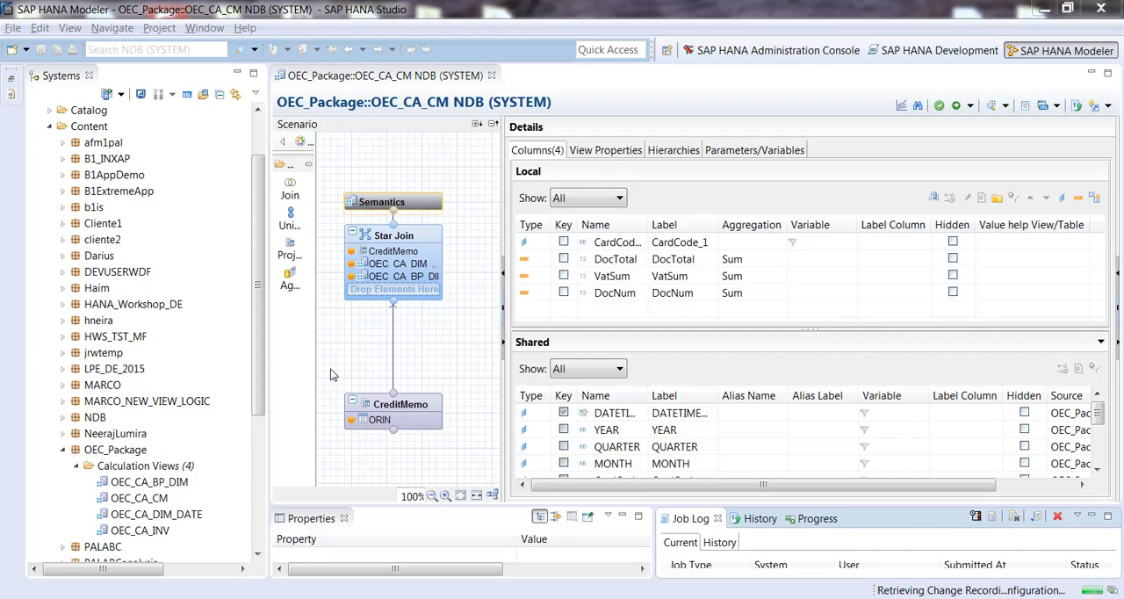
# Step: Start a new calculation view in OEC_Package and name it OEC_UNION_INV_CM_QUERY
pyautogui.rightClick(143, 472)
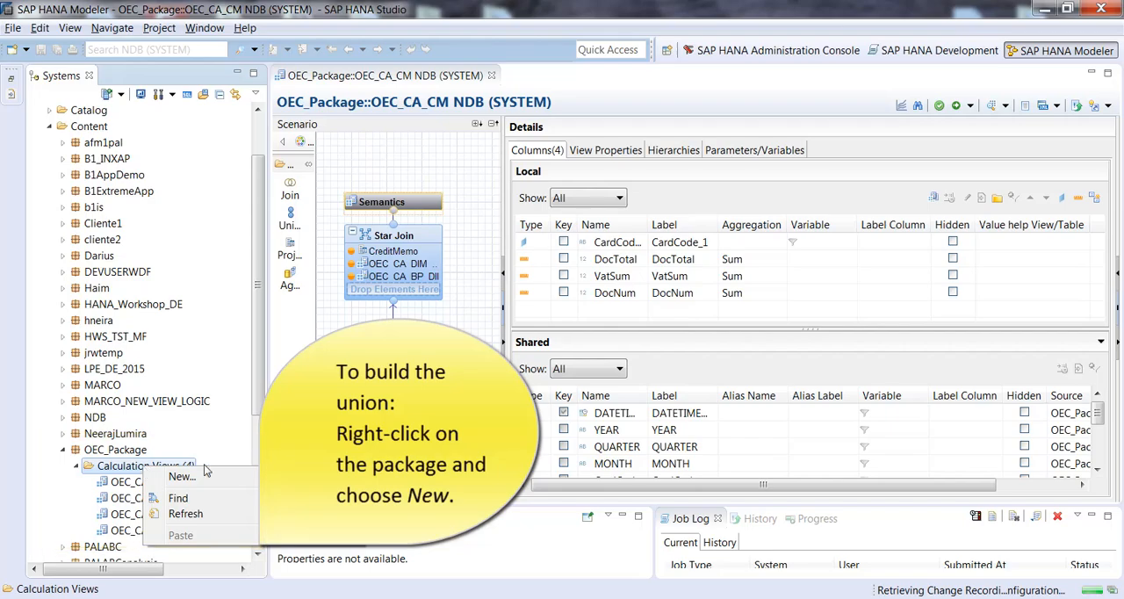
pyautogui.click(181, 476)
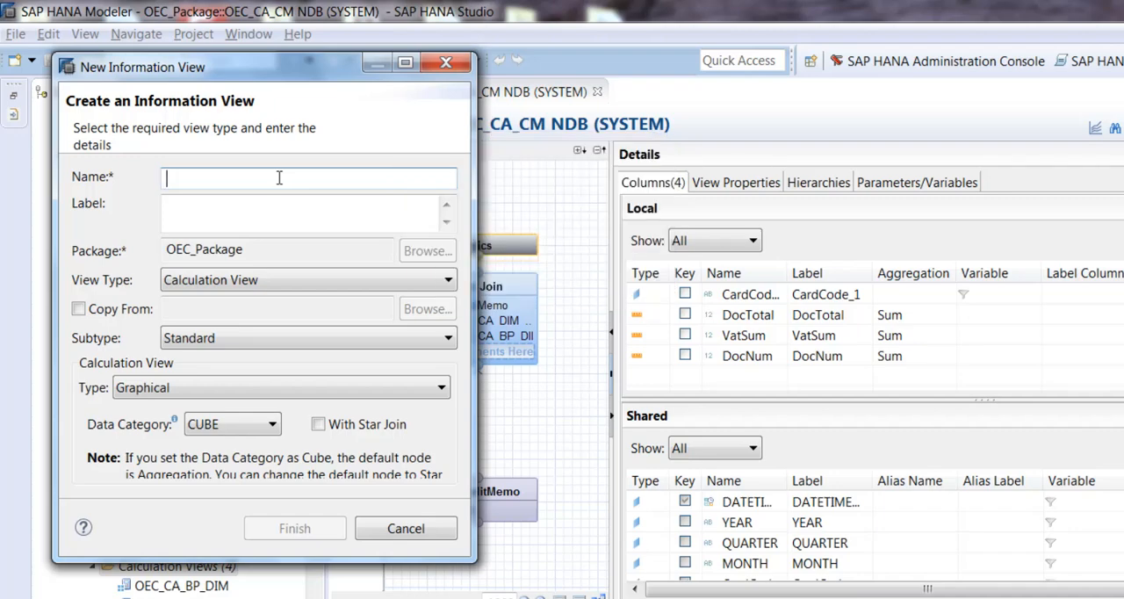
pyautogui.write('OEC')
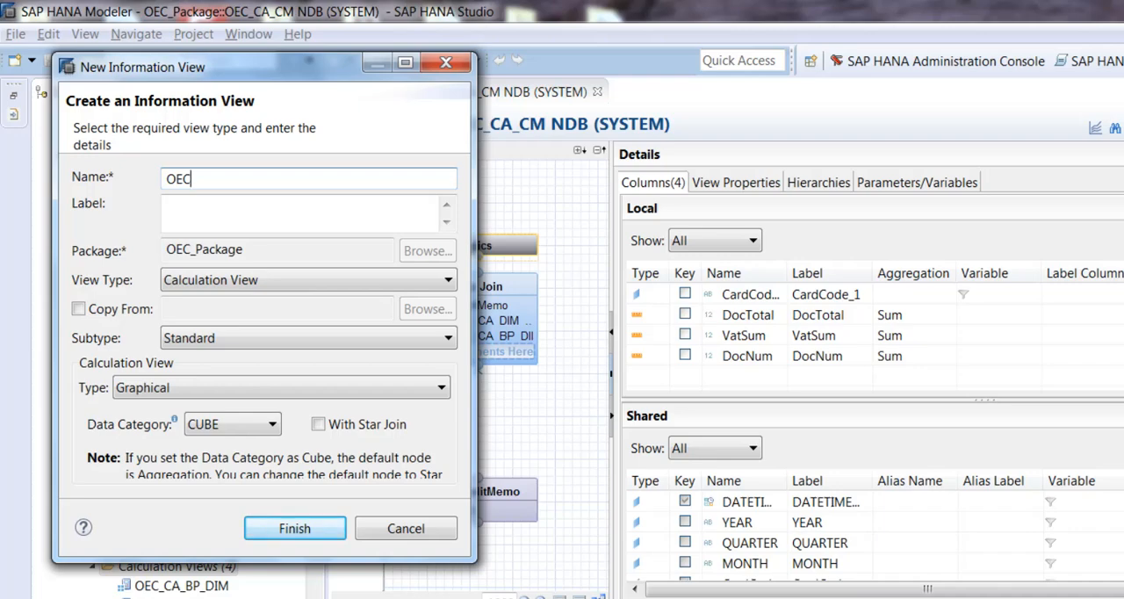
pyautogui.write('_UNION_INV')
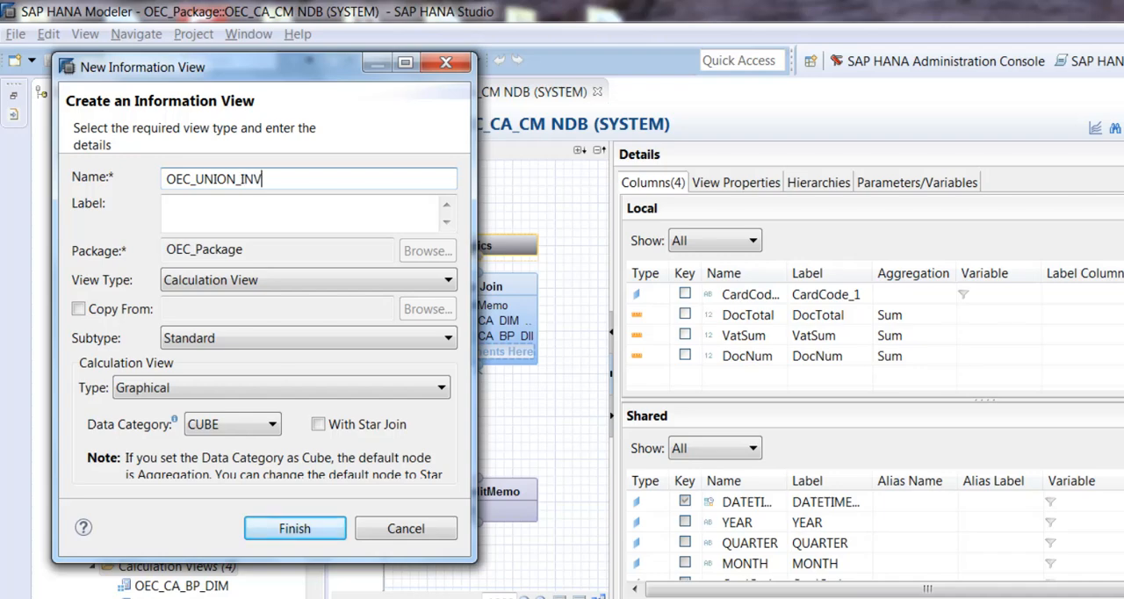
pyautogui.write('_CM_QUERY')
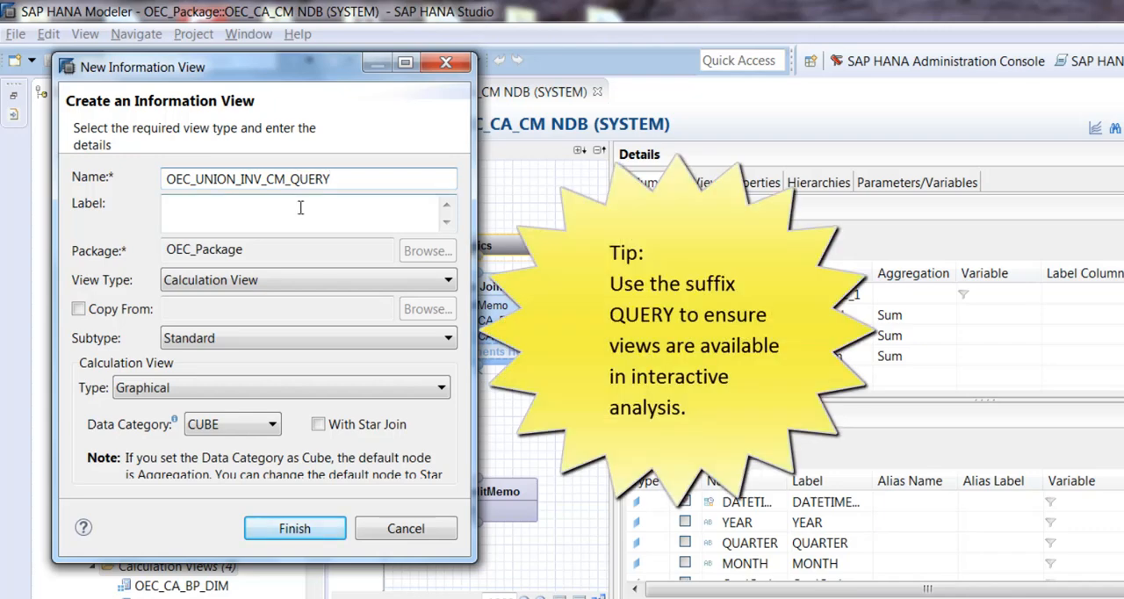
# Step: Set the new view's label to "Net Sales Query" and create it as a graphical calculation view with data category CUBE
pyautogui.click(277, 226)
pyautogui.moveTo(364, 221); pyautogui.dragTo(140, 213)
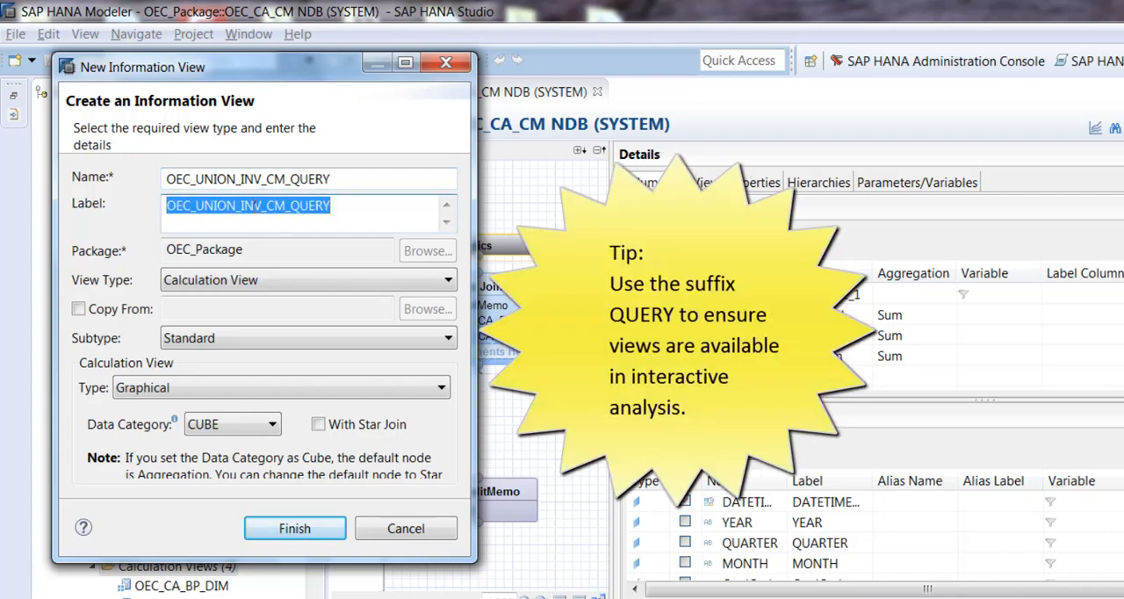
pyautogui.write('Net Sales')
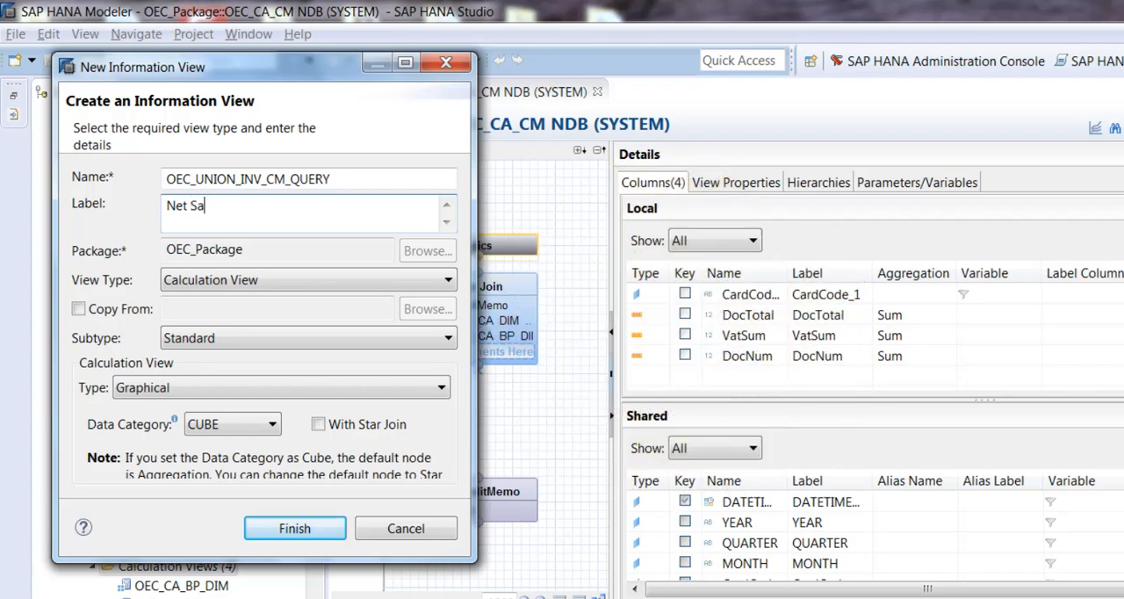
pyautogui.write(' Query')
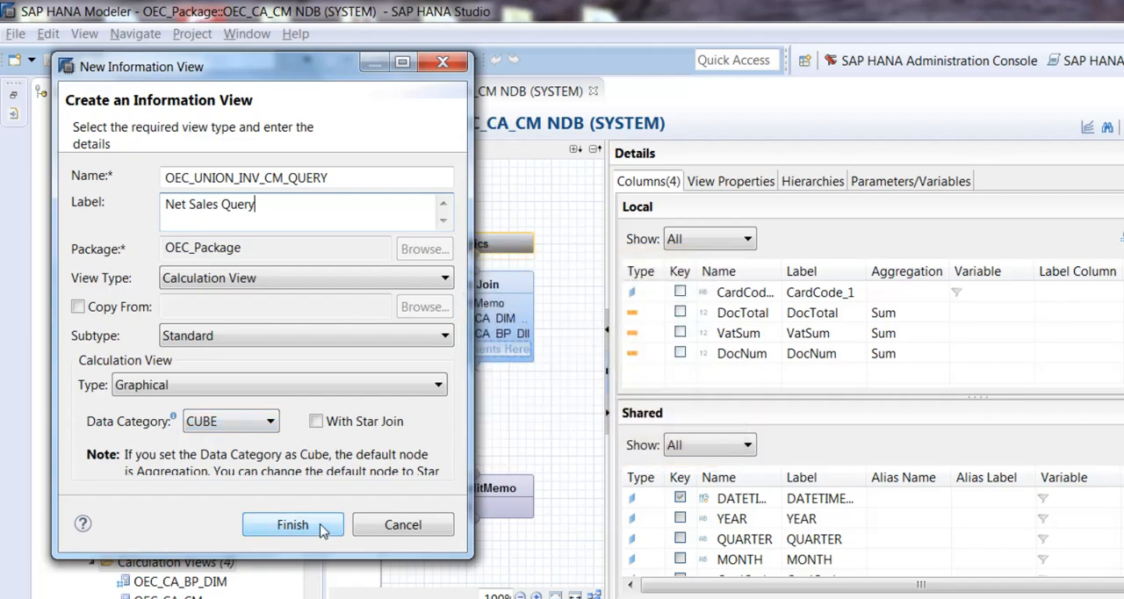
pyautogui.click(321, 529)
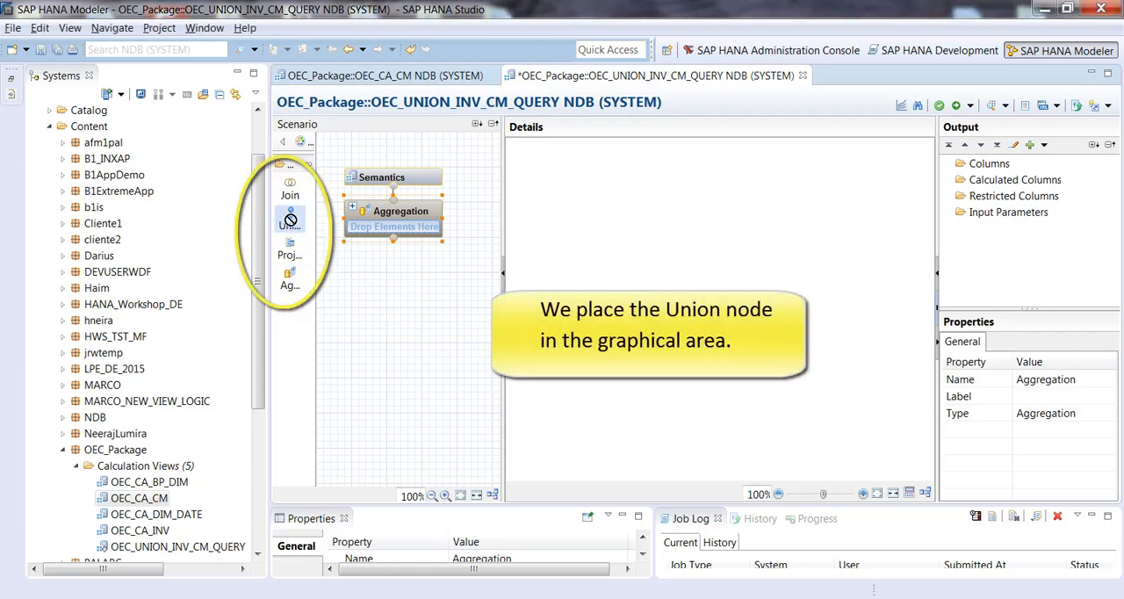
# Step: Place a Union node below the Aggregation node and add the OEC_CA_INV and OEC_CA_CM cubes to it
pyautogui.moveTo(290, 220); pyautogui.dragTo(339, 272)
pyautogui.click(394, 314)
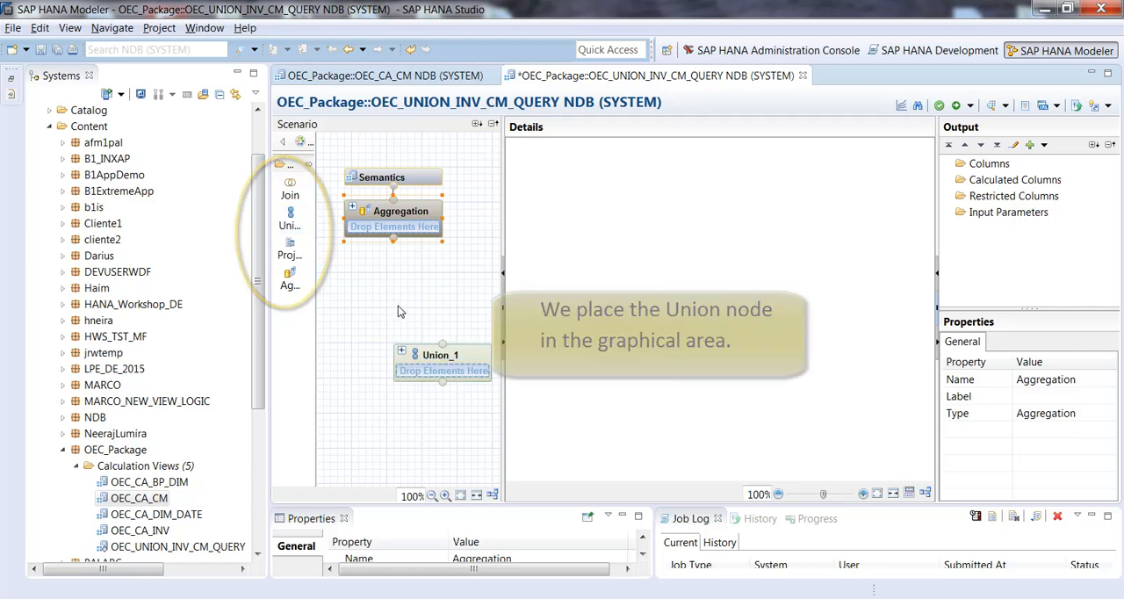
pyautogui.moveTo(483, 356); pyautogui.dragTo(440, 311)
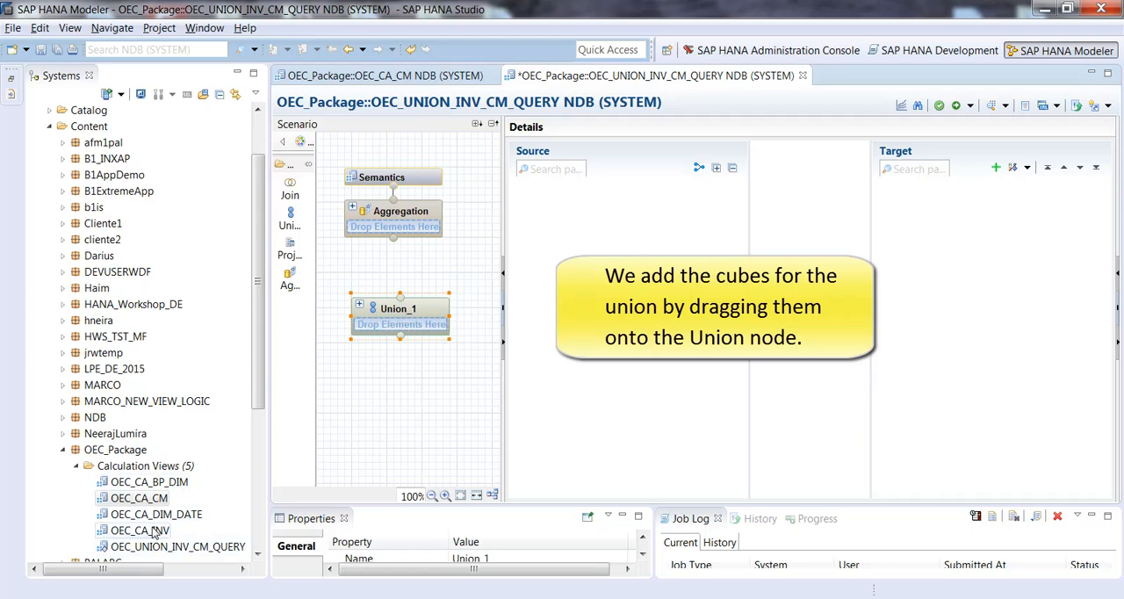
pyautogui.moveTo(155, 533); pyautogui.dragTo(416, 334)
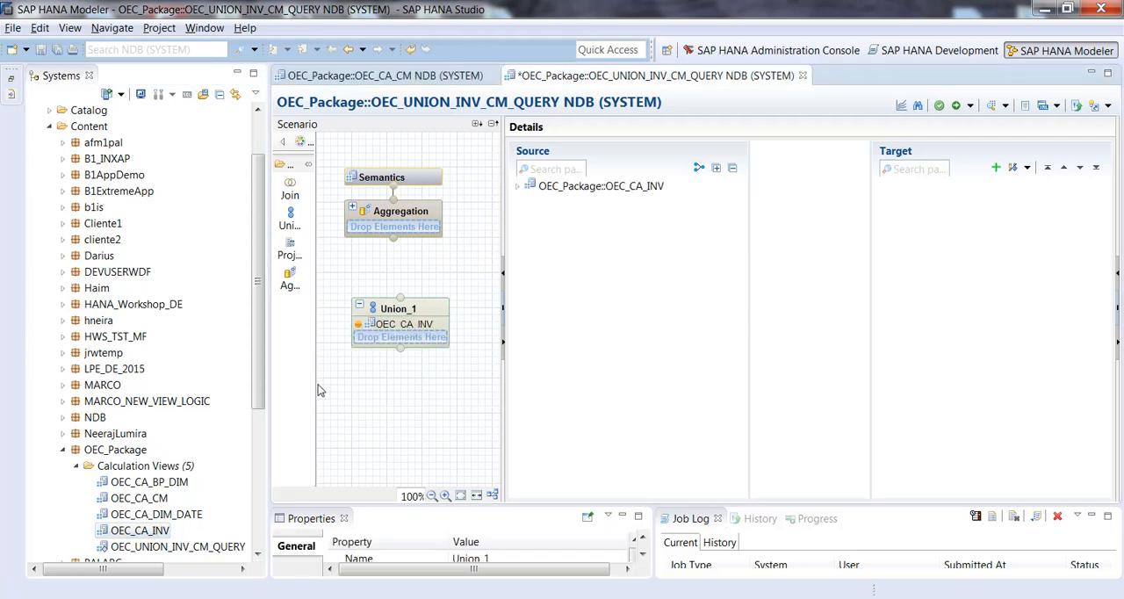
pyautogui.moveTo(140, 499); pyautogui.dragTo(411, 341)
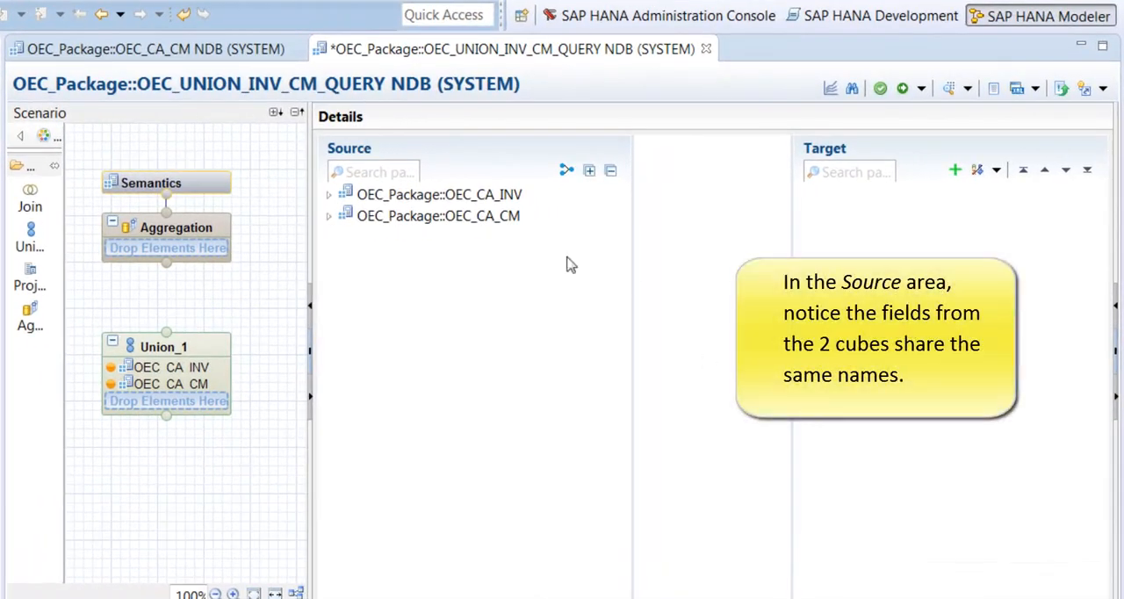
# Step: Expand both source cubes of the Union node and compare the names of their fields
pyautogui.doubleClick(343, 195)
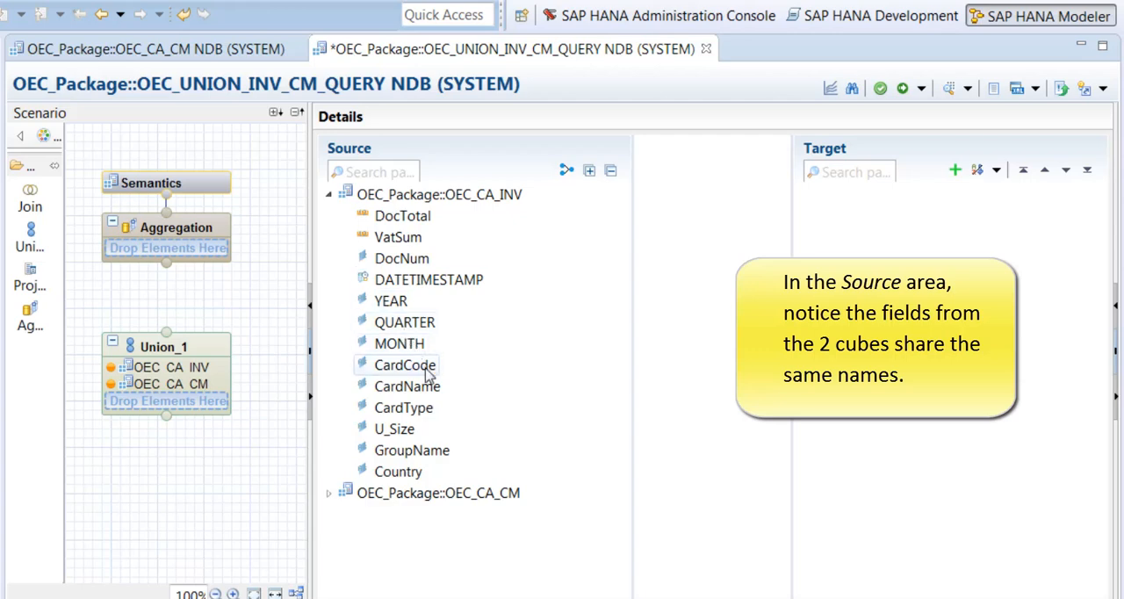
pyautogui.click(329, 494)
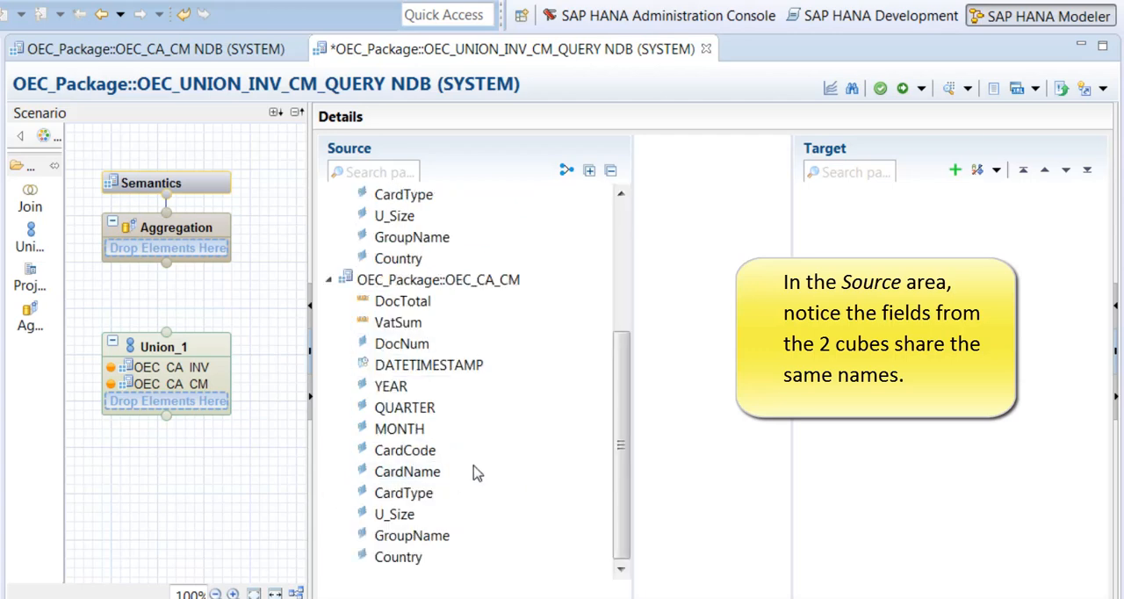
pyautogui.click(421, 452)
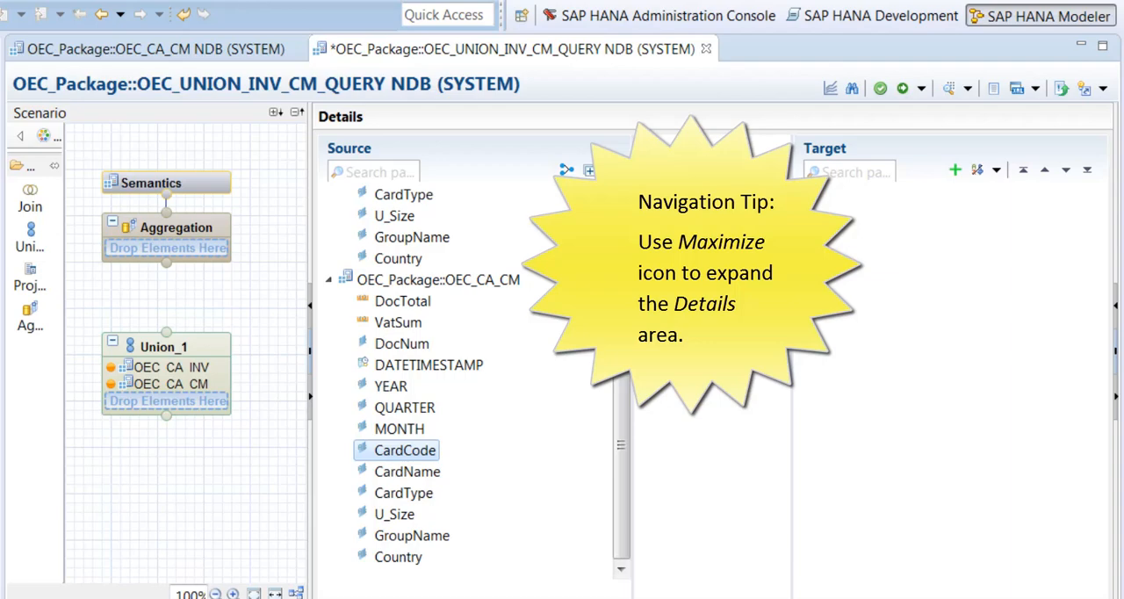
pyautogui.click(1104, 51)
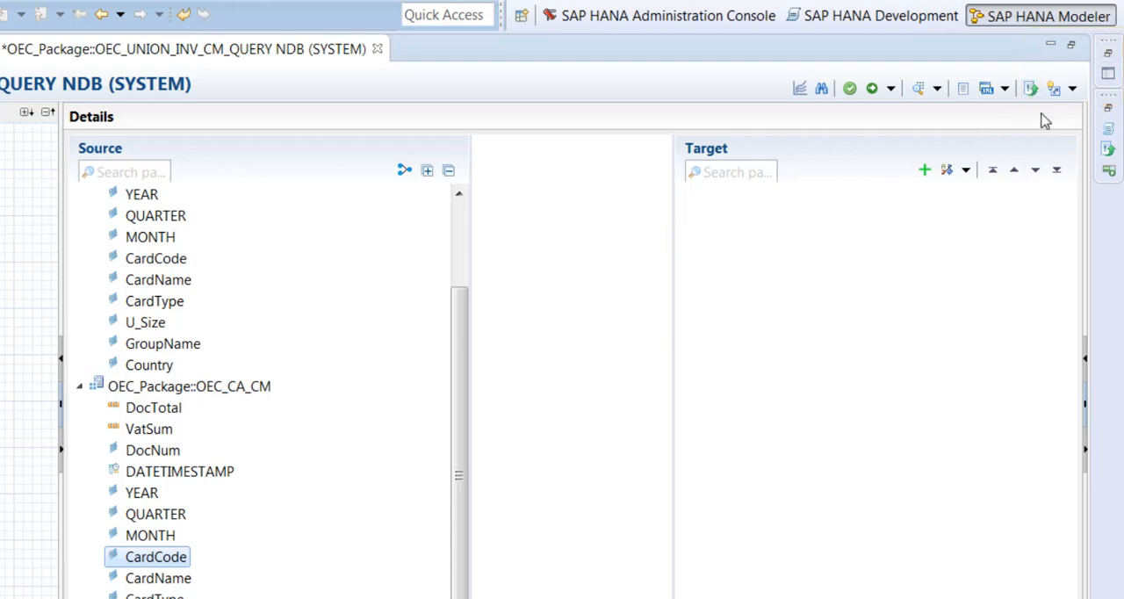
pyautogui.click(1073, 51)
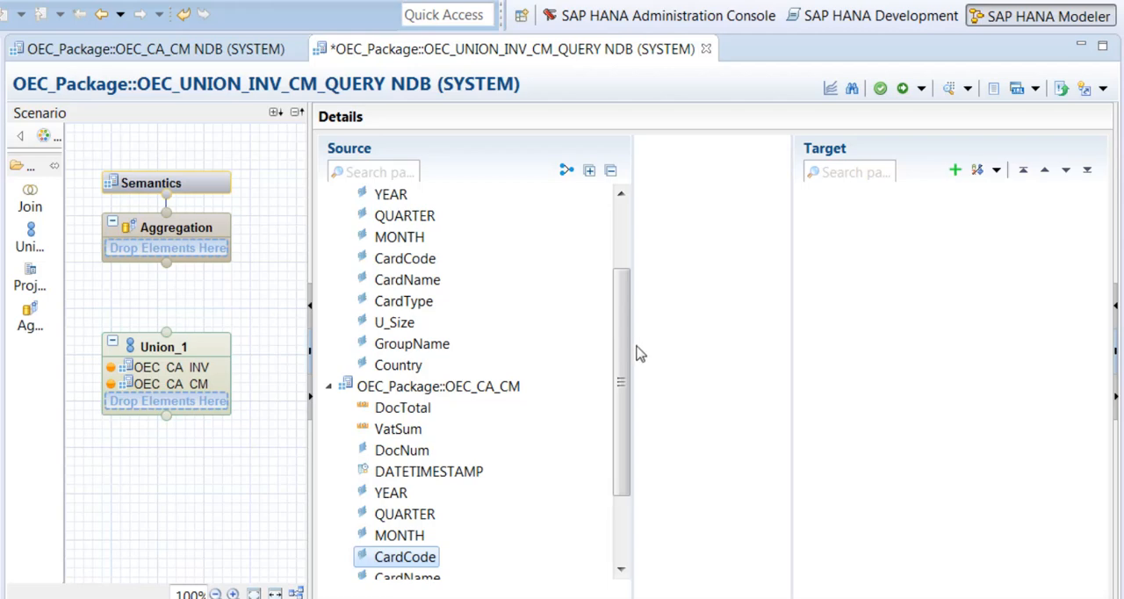
# Step: Map the CardCode fields of OEC_CA_INV and OEC_CA_CM to one shared CardCode column in the union's target
pyautogui.moveTo(624, 351); pyautogui.dragTo(623, 304)
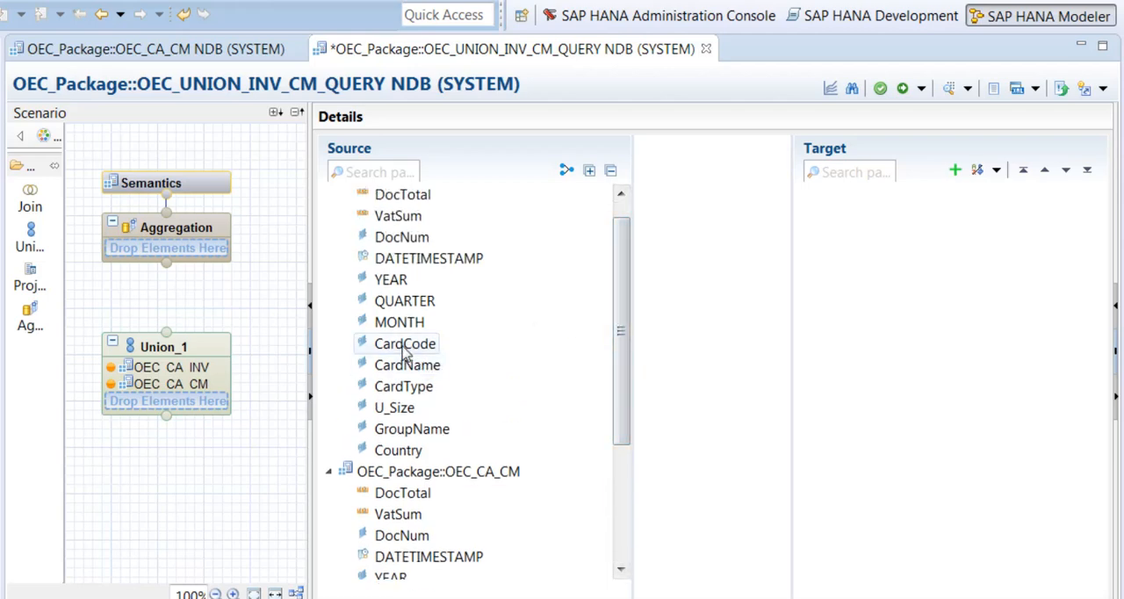
pyautogui.moveTo(406, 344); pyautogui.dragTo(924, 307)
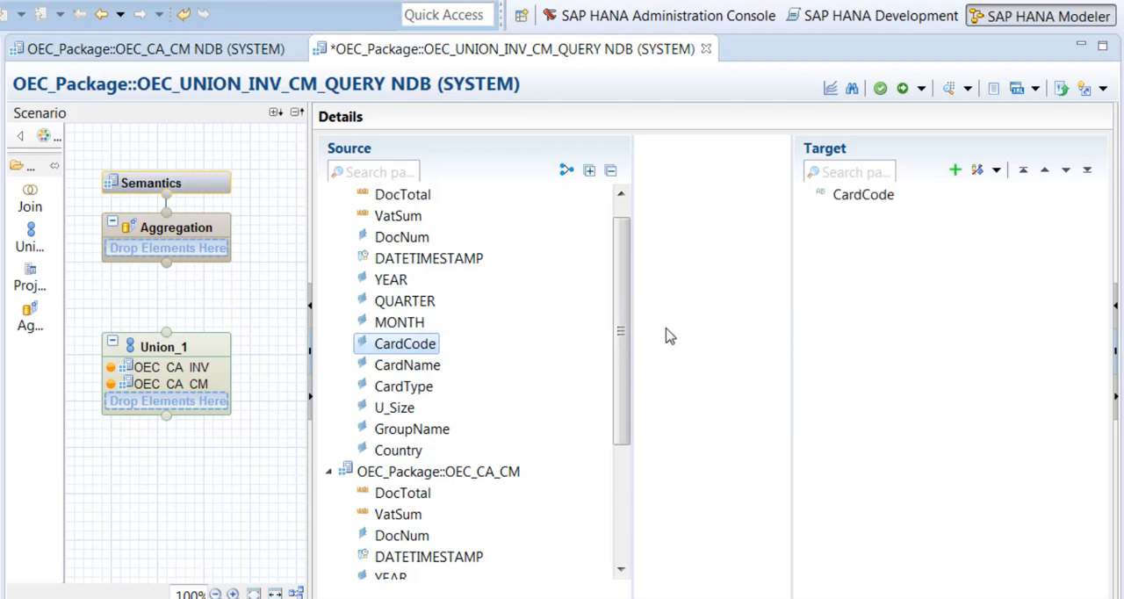
pyautogui.moveTo(617, 314); pyautogui.dragTo(619, 439)
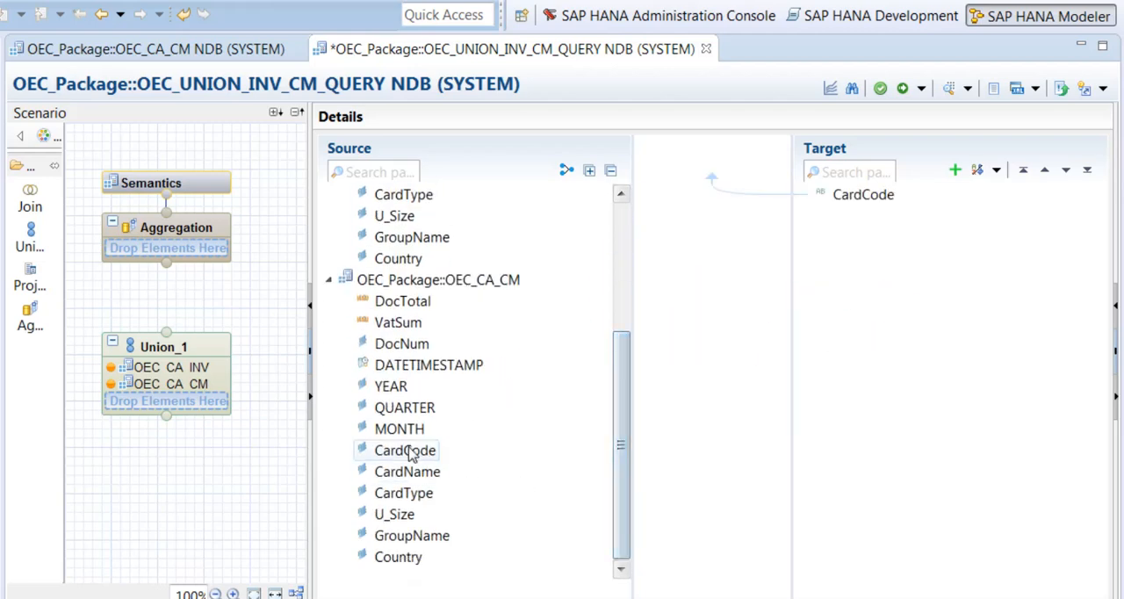
pyautogui.moveTo(405, 449); pyautogui.dragTo(869, 203)
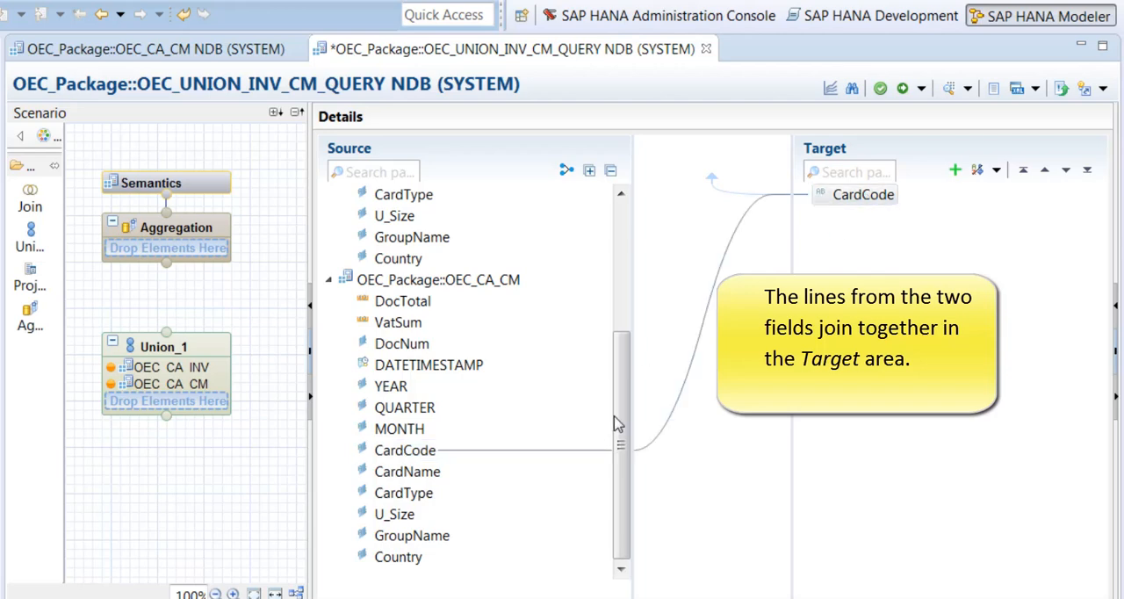
# Step: Auto-map the remaining source fields of both cubes to the union's target by name
pyautogui.moveTo(621, 415); pyautogui.dragTo(624, 367)
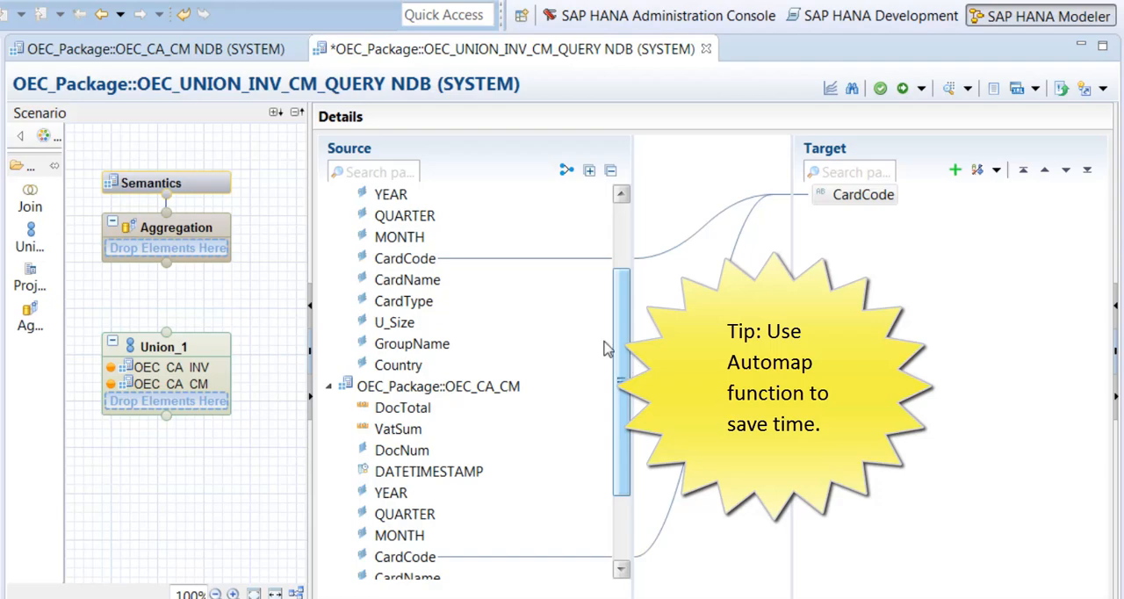
pyautogui.click(568, 172)
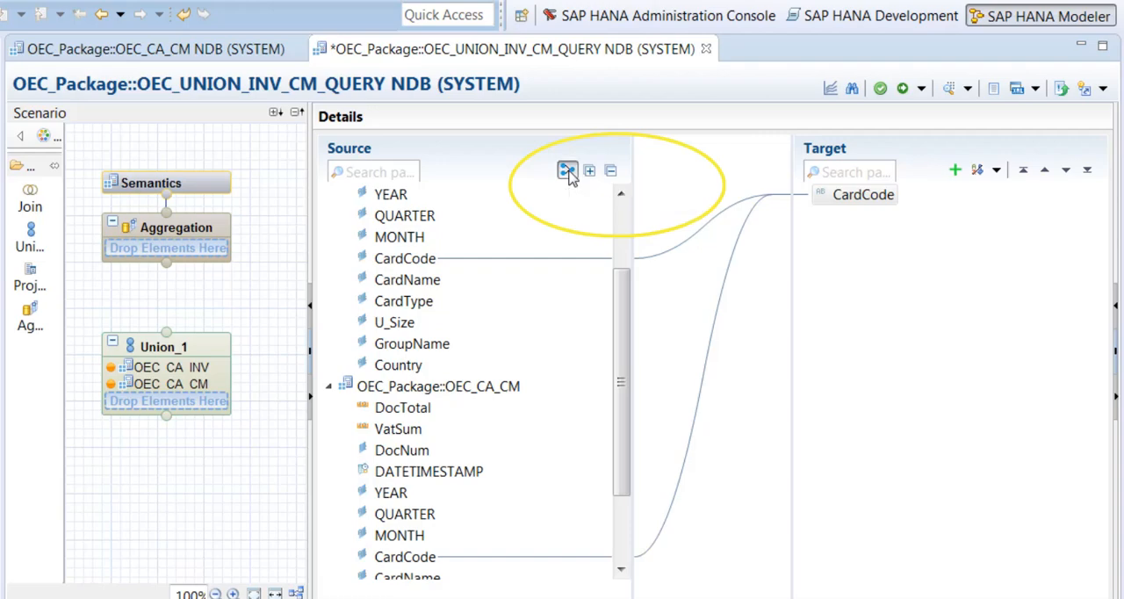
pyautogui.click(569, 173)
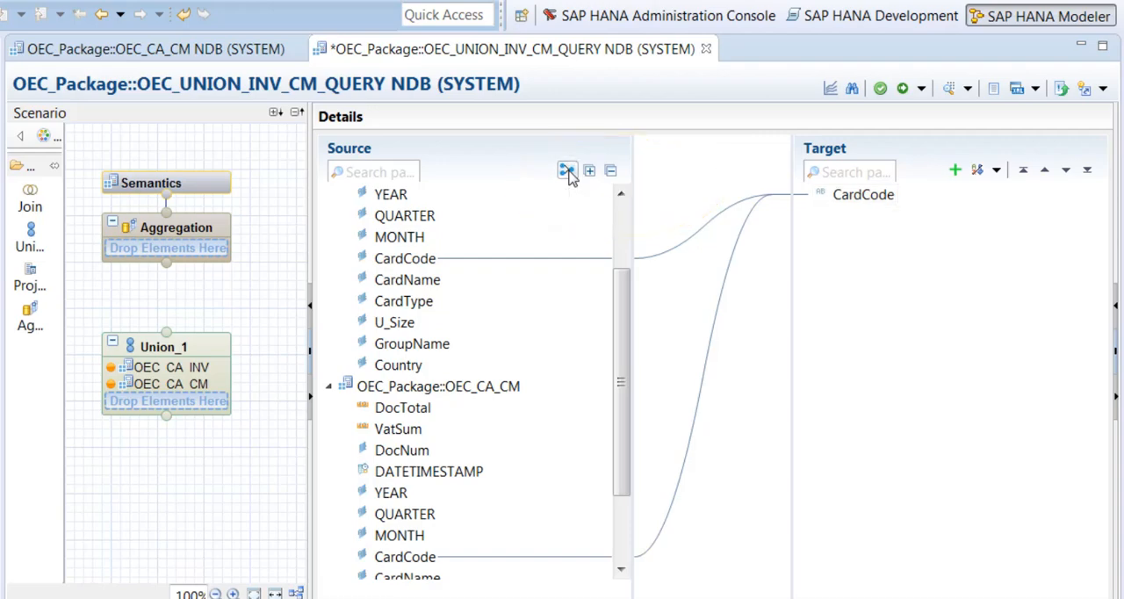
pyautogui.moveTo(619, 326); pyautogui.dragTo(619, 286)
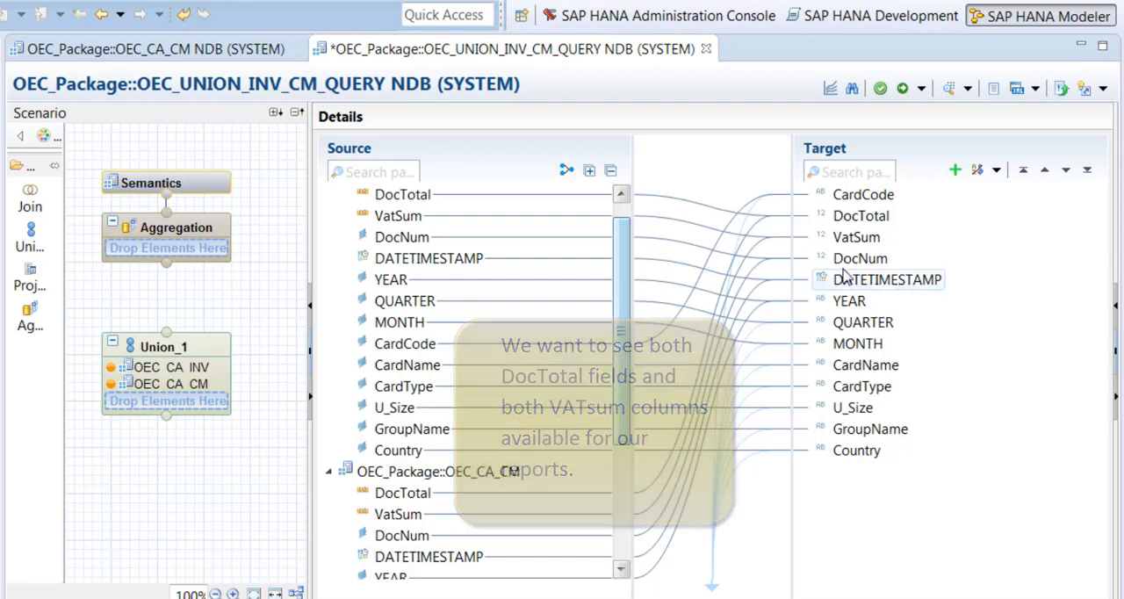
# Step: Remove the mappings of the DocTotal and VatSum columns in the union's target
pyautogui.rightClick(865, 218)
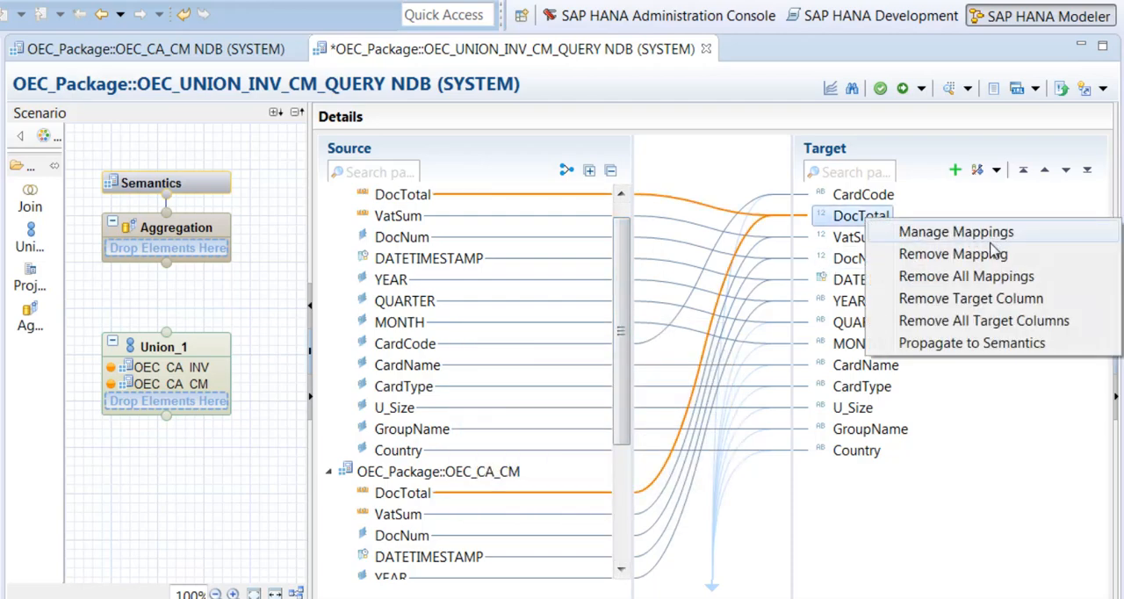
pyautogui.click(962, 255)
pyautogui.rightClick(860, 239)
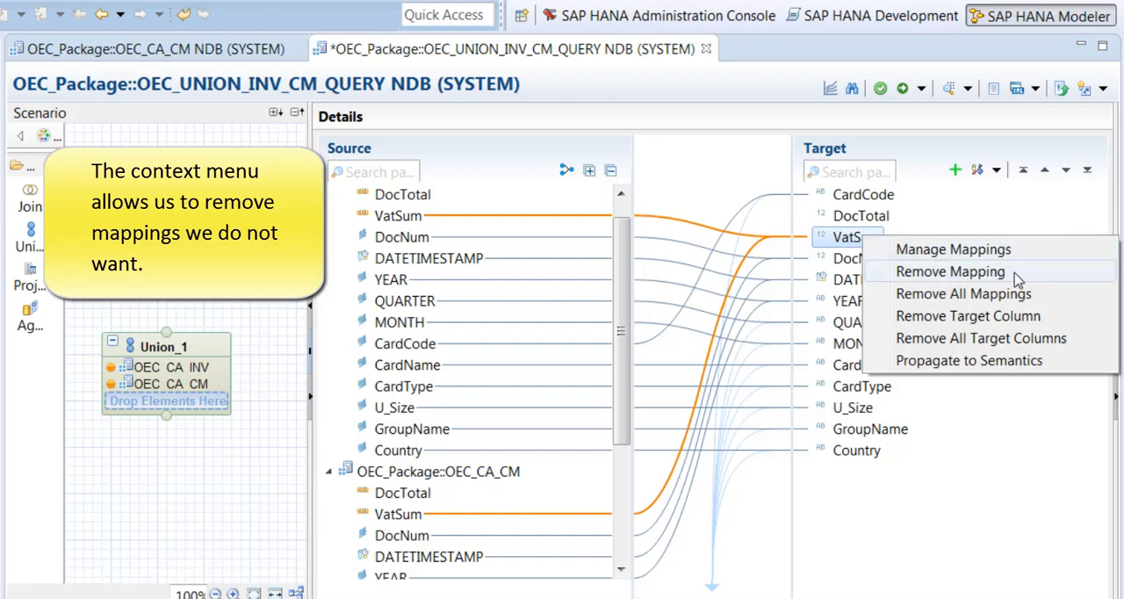
pyautogui.click(1013, 274)
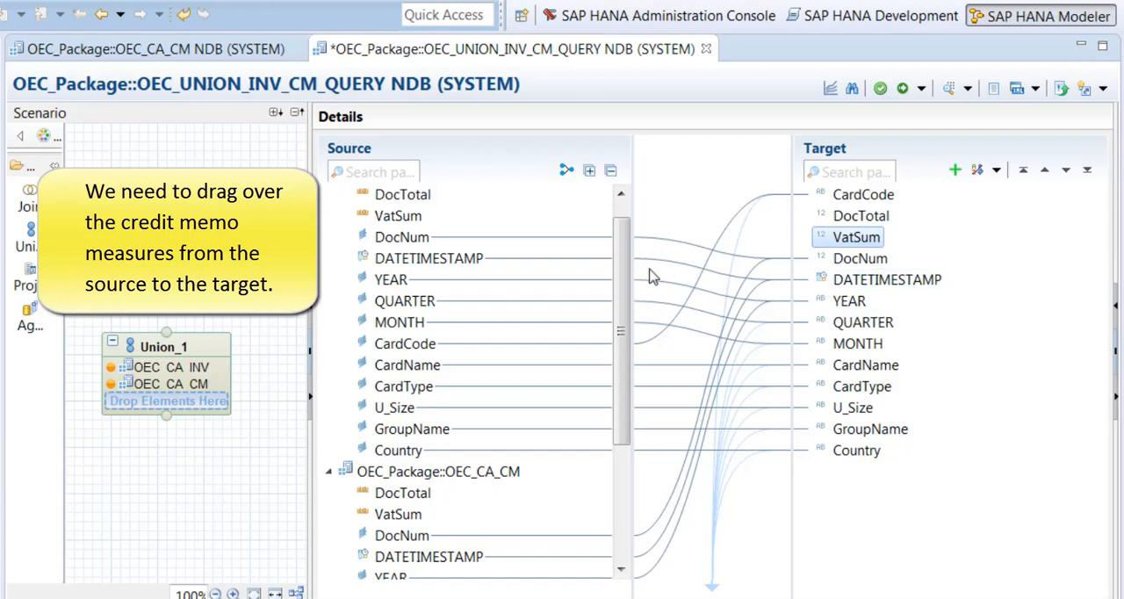
# Step: Map DocTotal and VatSum from the OEC_CA_CM cube to new, separate columns in the union's target
pyautogui.moveTo(620, 261); pyautogui.dragTo(627, 391)
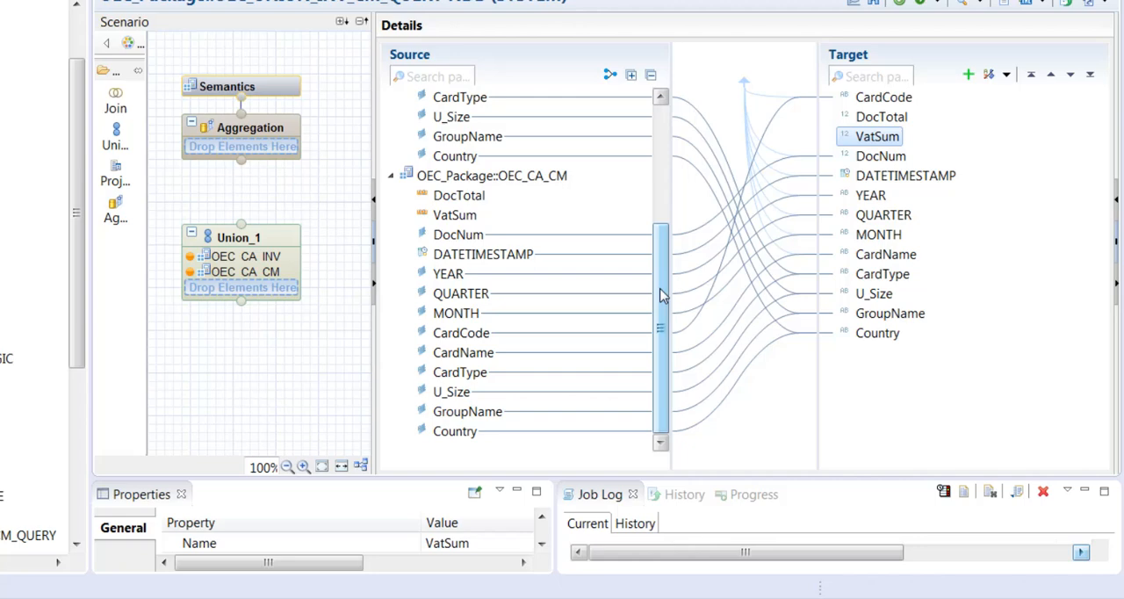
pyautogui.moveTo(477, 195); pyautogui.dragTo(896, 391)
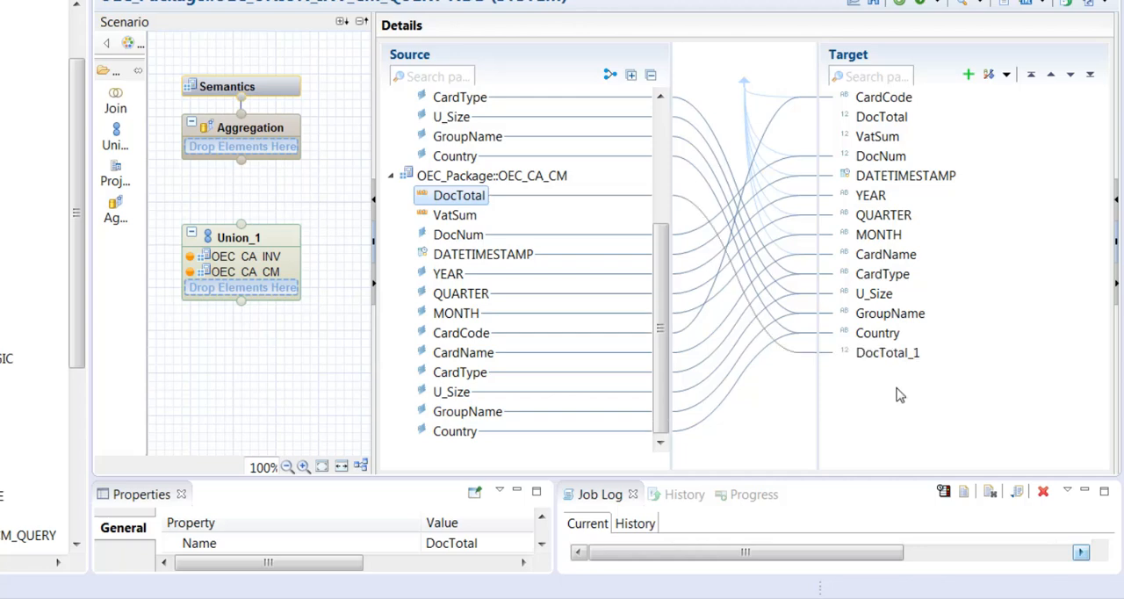
pyautogui.moveTo(458, 218); pyautogui.dragTo(906, 400)
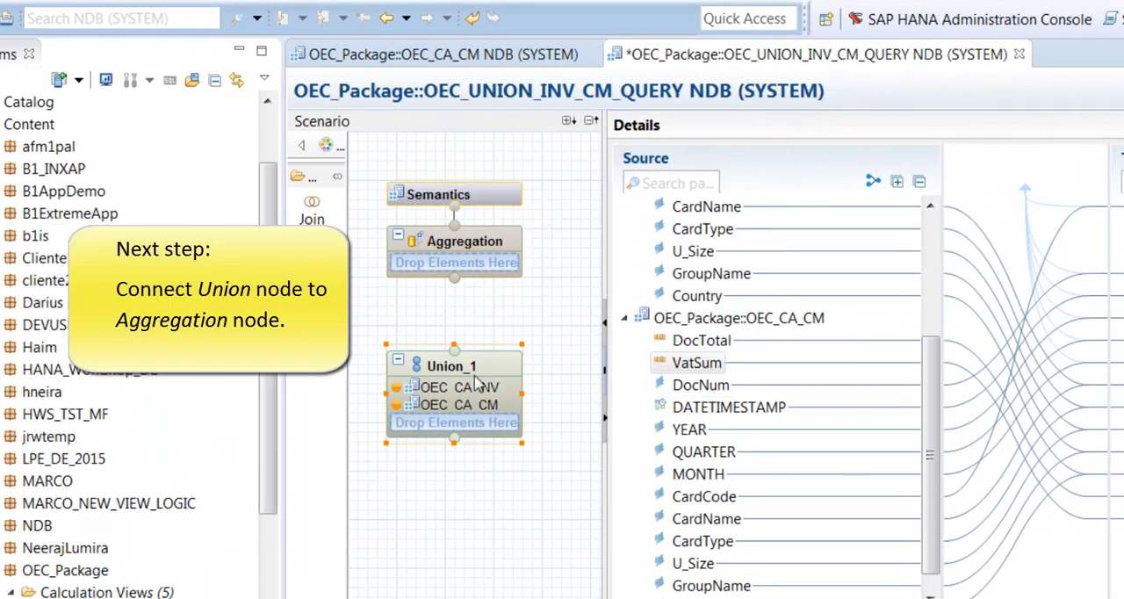
# Step: Connect Union_1 to the Aggregation node and add all of its columns, CardCode through VatSum_1, to the output
pyautogui.moveTo(537, 370); pyautogui.dragTo(457, 278)
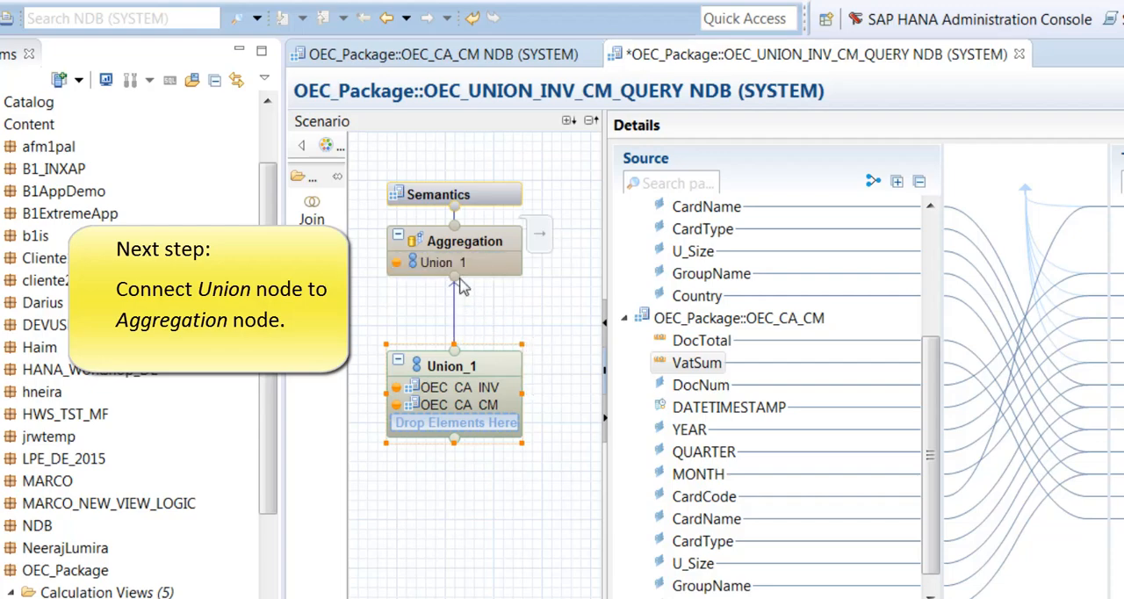
pyautogui.click(509, 238)
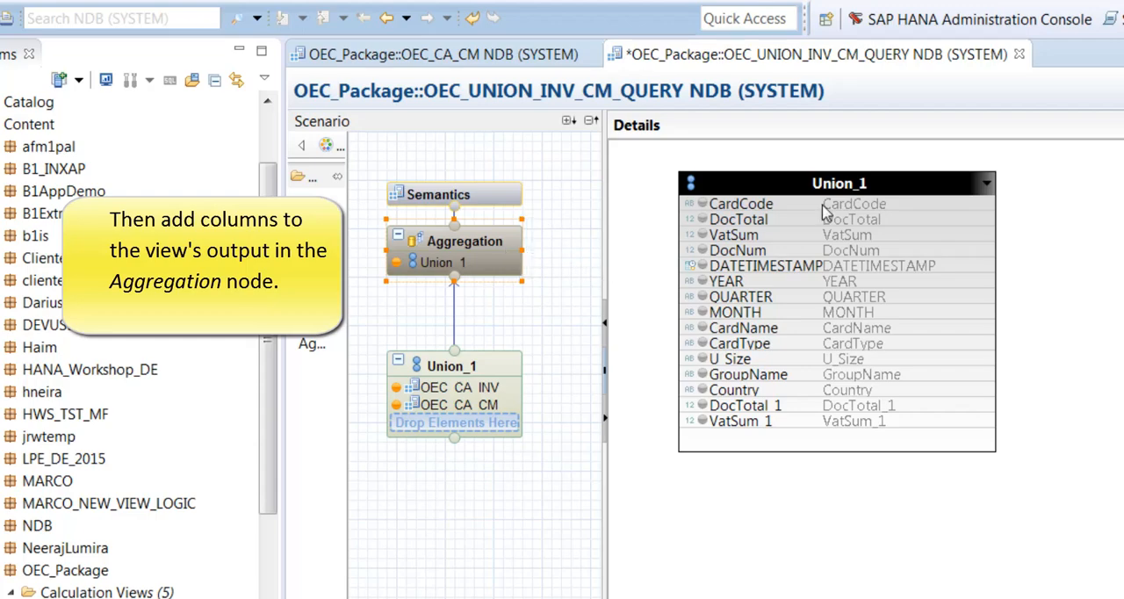
pyautogui.click(775, 207)
pyautogui.keyDown('shift'); pyautogui.click(772, 423); pyautogui.keyUp('shift')
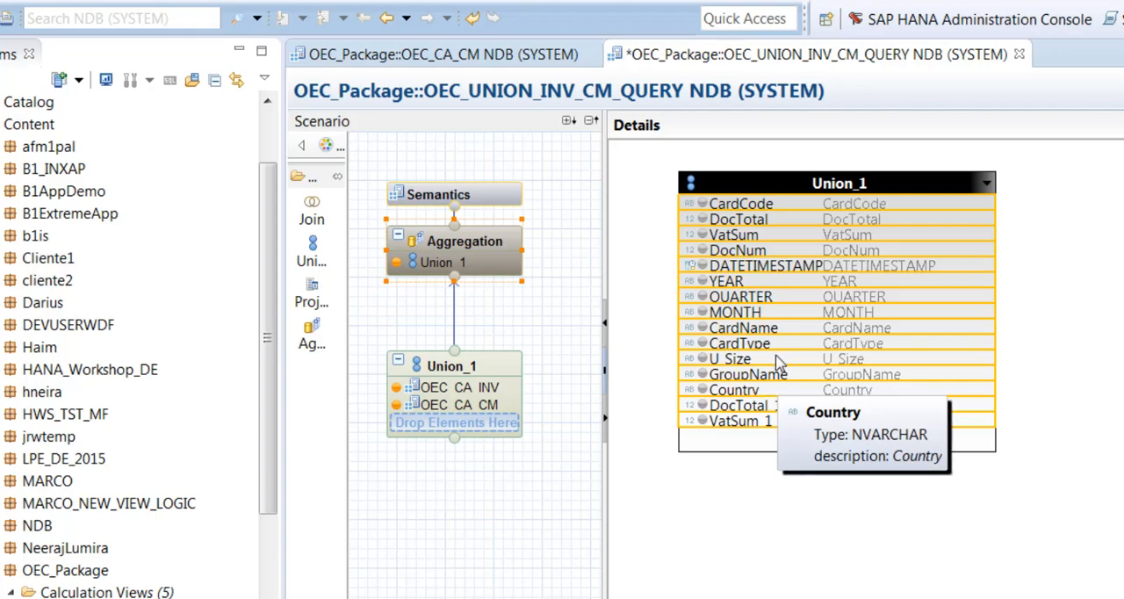
pyautogui.rightClick(763, 332)
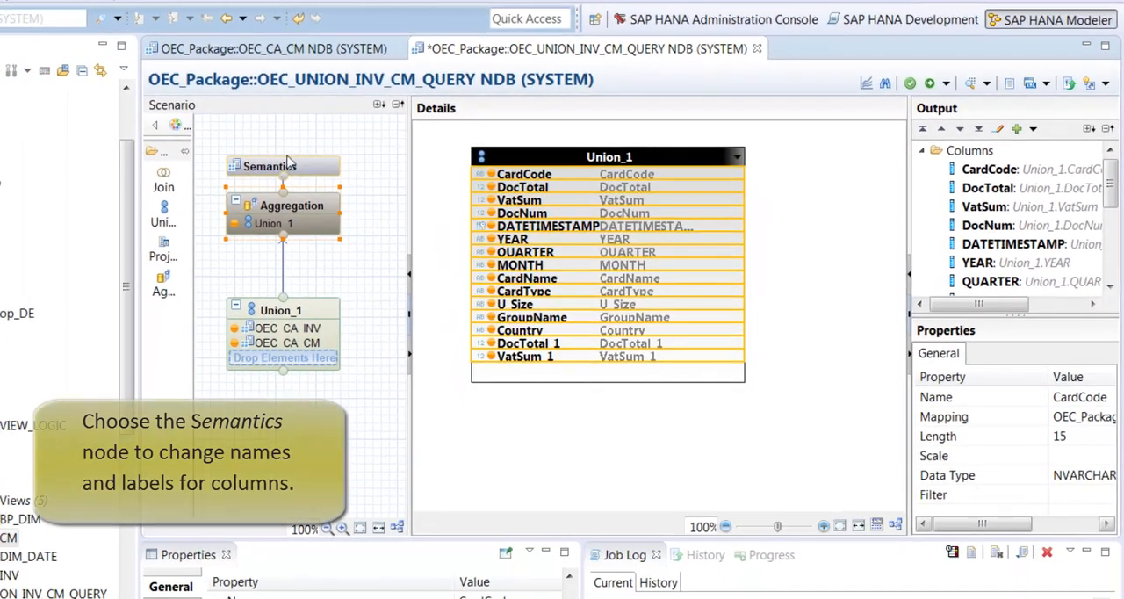
# Step: In the Semantics node, rename the DocTotal_1 column to DocTotal_CM and label it Credit Total
pyautogui.click(327, 168)
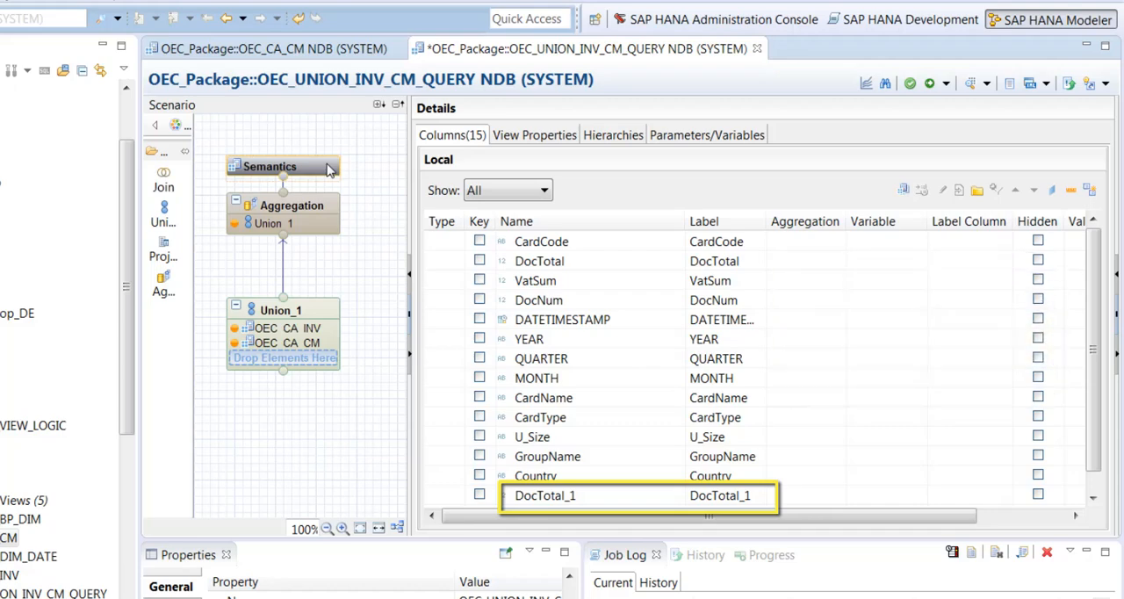
pyautogui.click(598, 495)
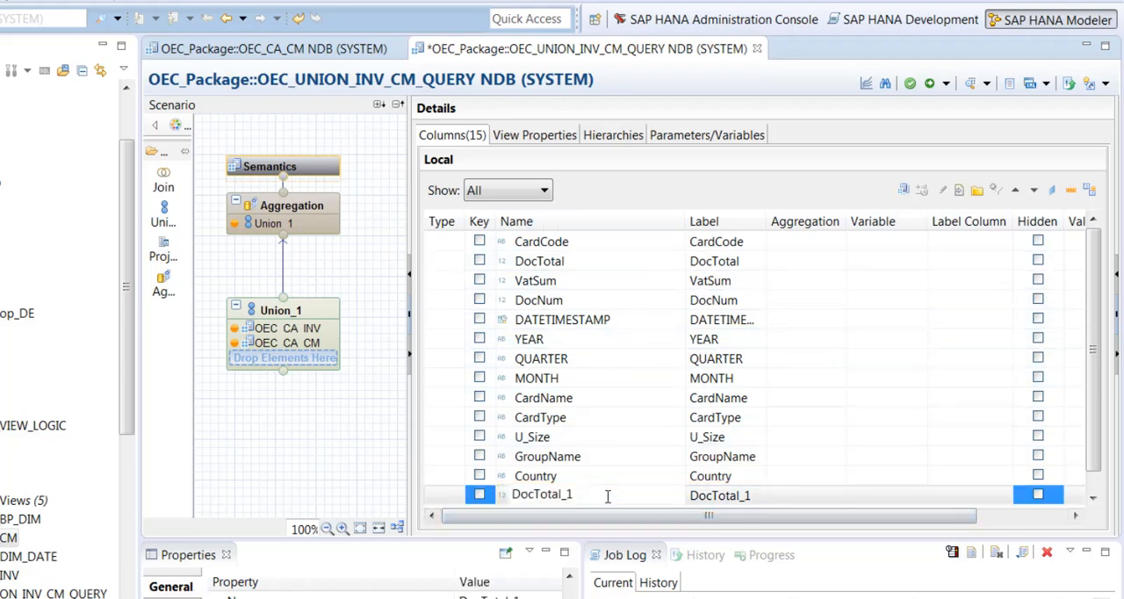
pyautogui.press('BackSpace')
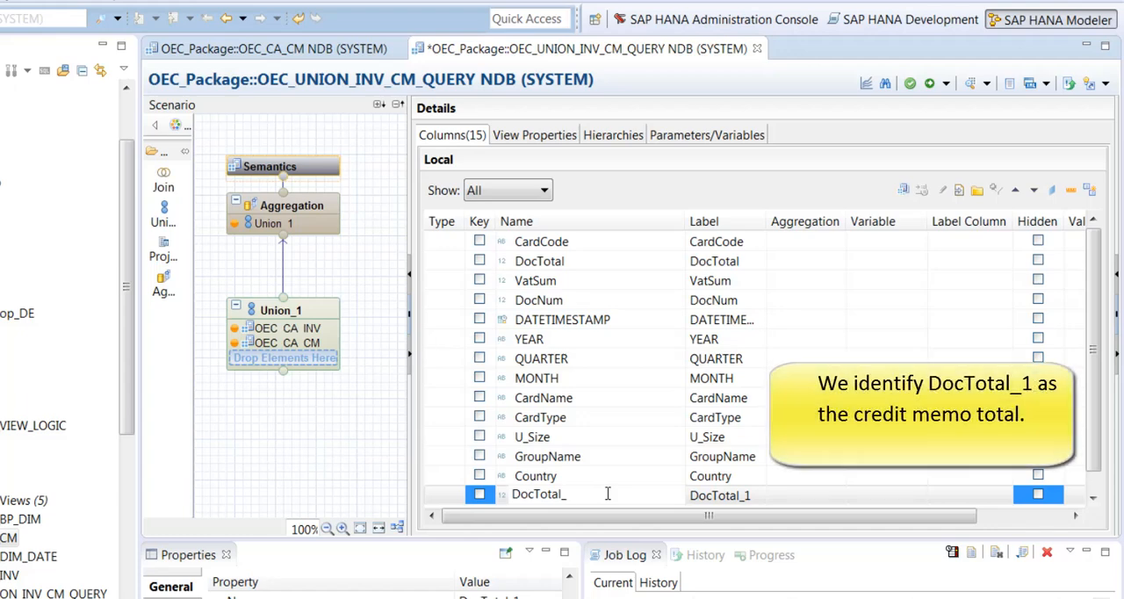
pyautogui.write('CM')
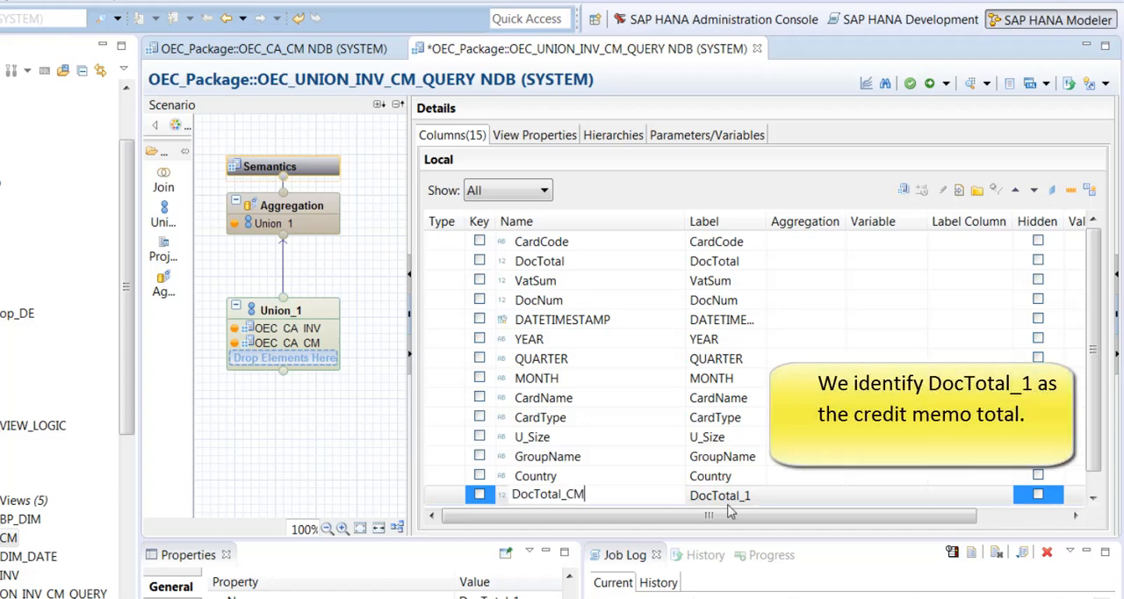
pyautogui.press('Return')
pyautogui.click(759, 493)
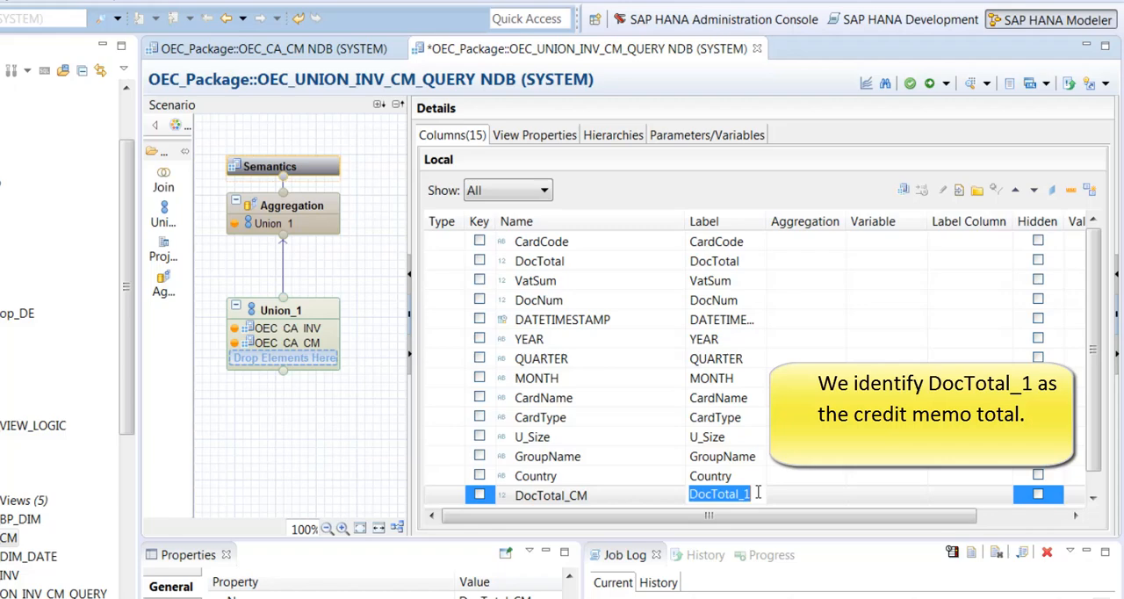
pyautogui.write('Credit To')
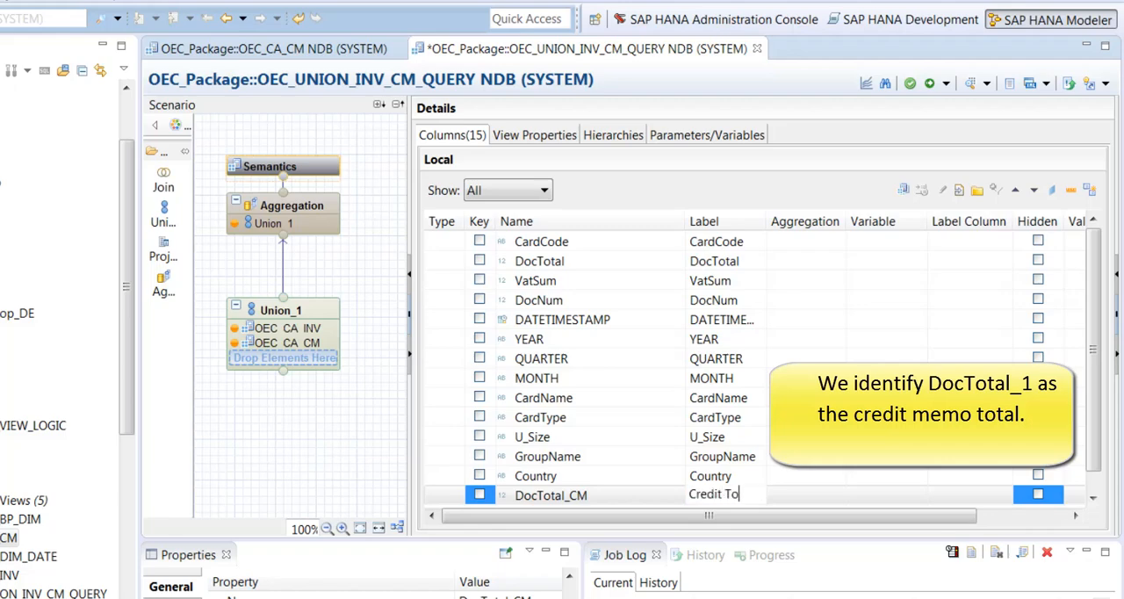
pyautogui.write('tal')
pyautogui.press('Return')
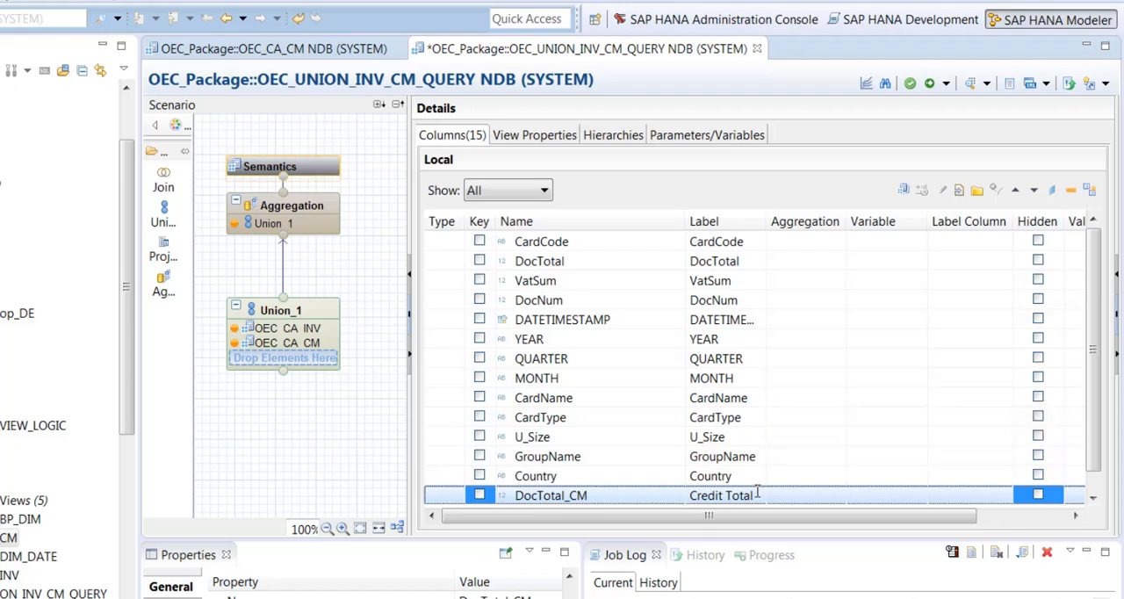
# Step: Rename the VatSum_1 column to VatSum_CM and label it Credit VAT
pyautogui.scroll(-1, 702, 476)
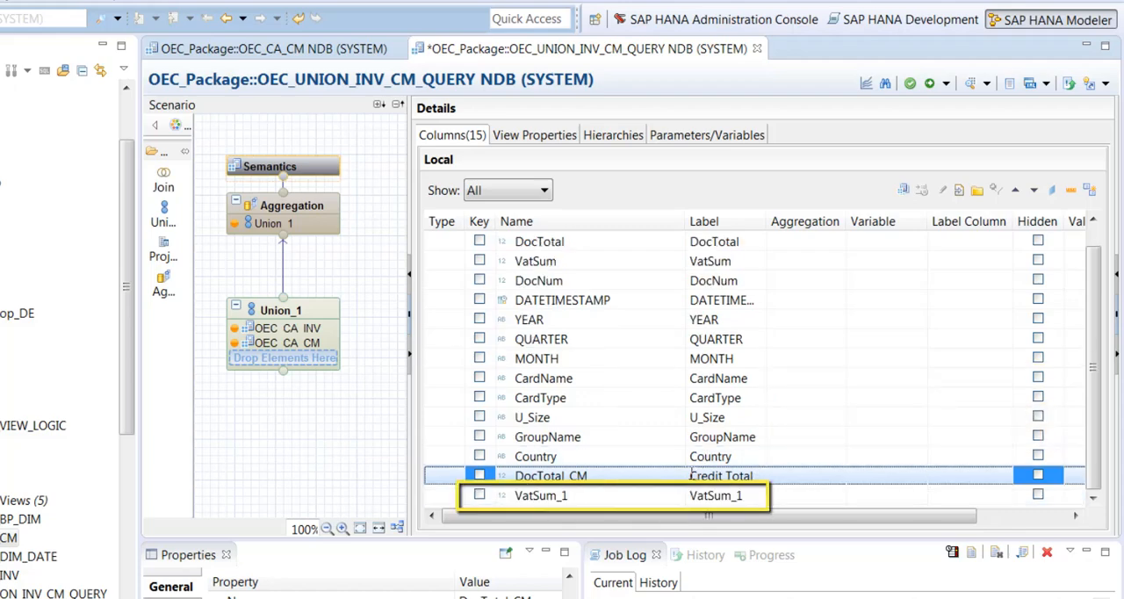
pyautogui.click(605, 494)
pyautogui.click(606, 495)
pyautogui.click(585, 495)
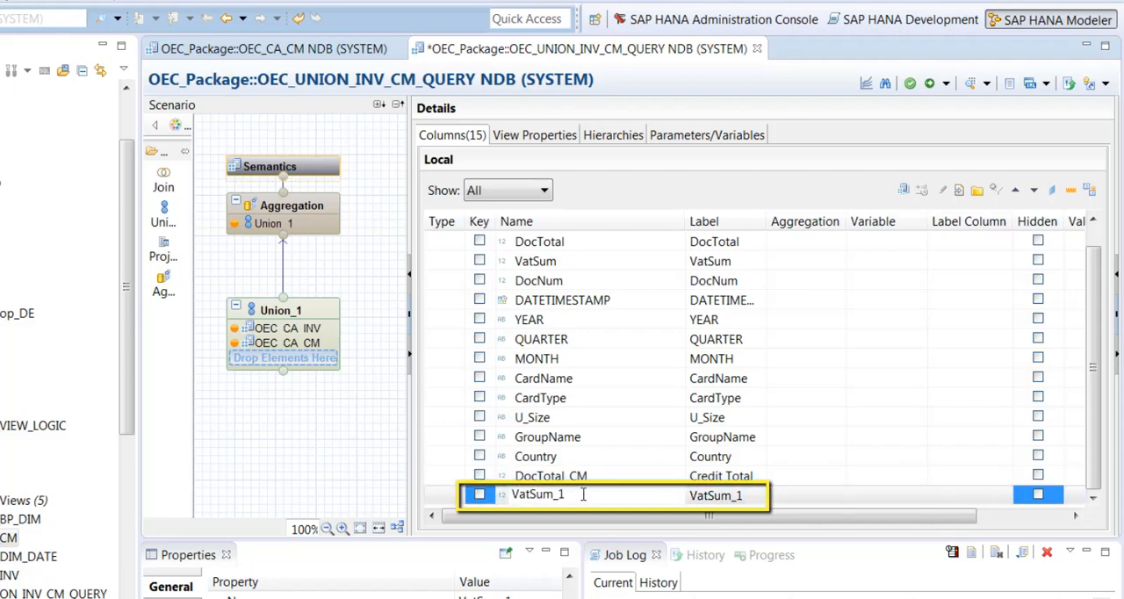
pyautogui.press('BackSpace')
pyautogui.write('CM')
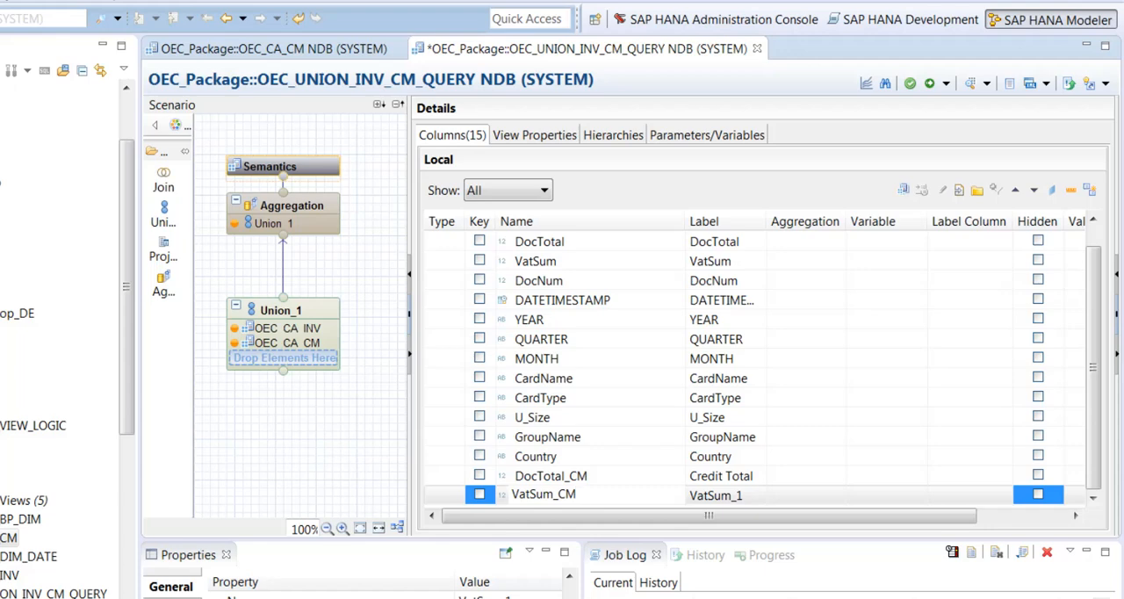
pyautogui.click(777, 497)
pyautogui.click(748, 495)
pyautogui.write('C')
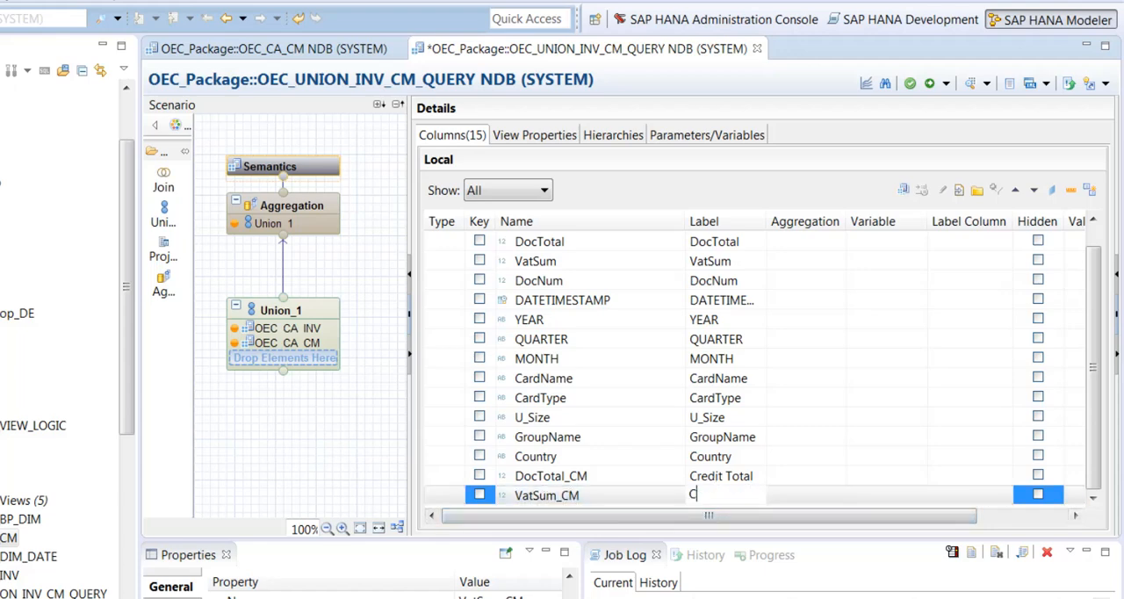
pyautogui.write('redit VAT')
pyautogui.press('Return')
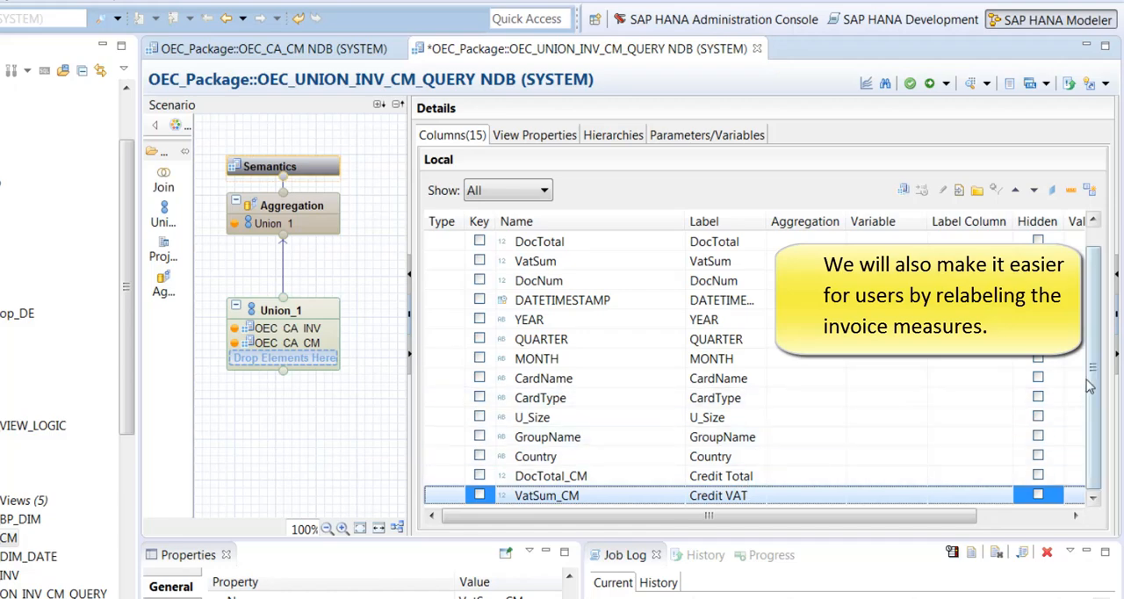
# Step: Label the invoice measures DocTotal as Invoice Total and VatSum as Invoice VAT
pyautogui.moveTo(1094, 365); pyautogui.dragTo(1092, 344)
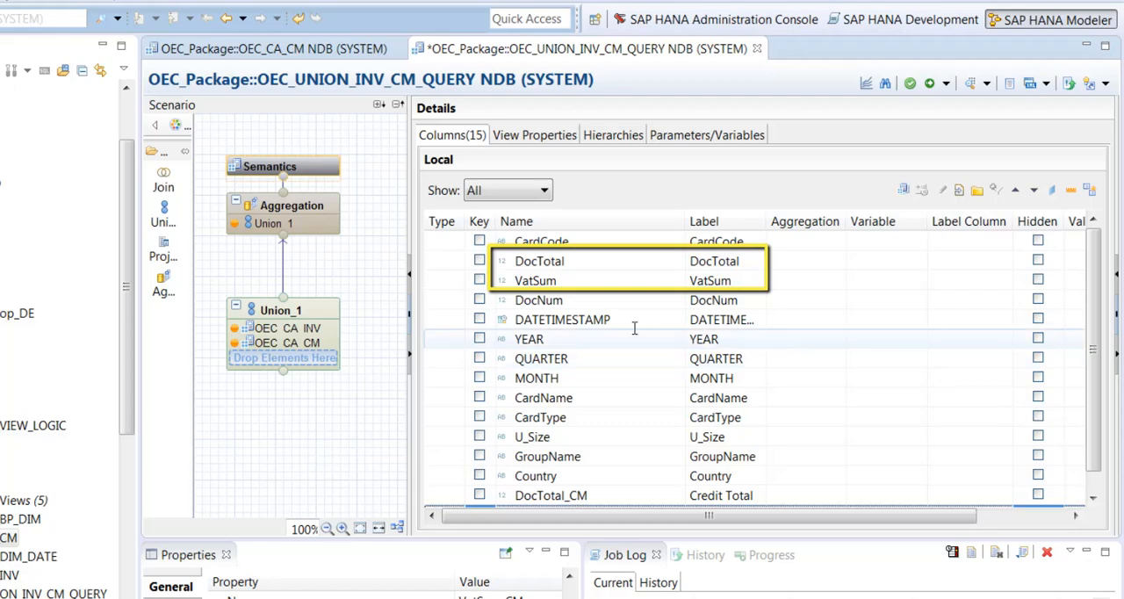
pyautogui.click(745, 261)
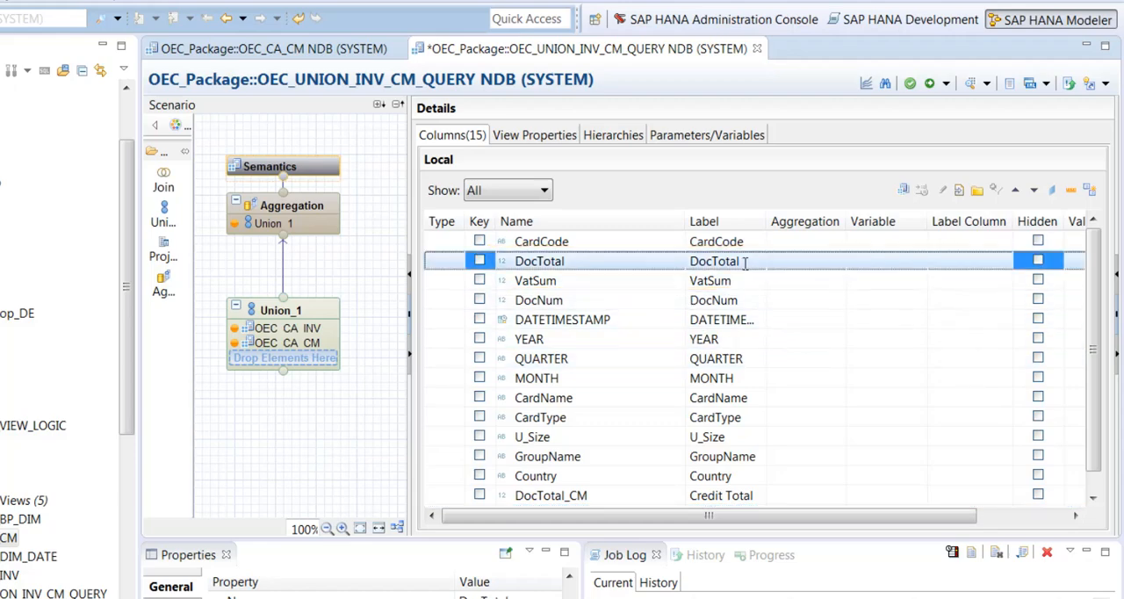
pyautogui.click(745, 261)
pyautogui.write('Invo')
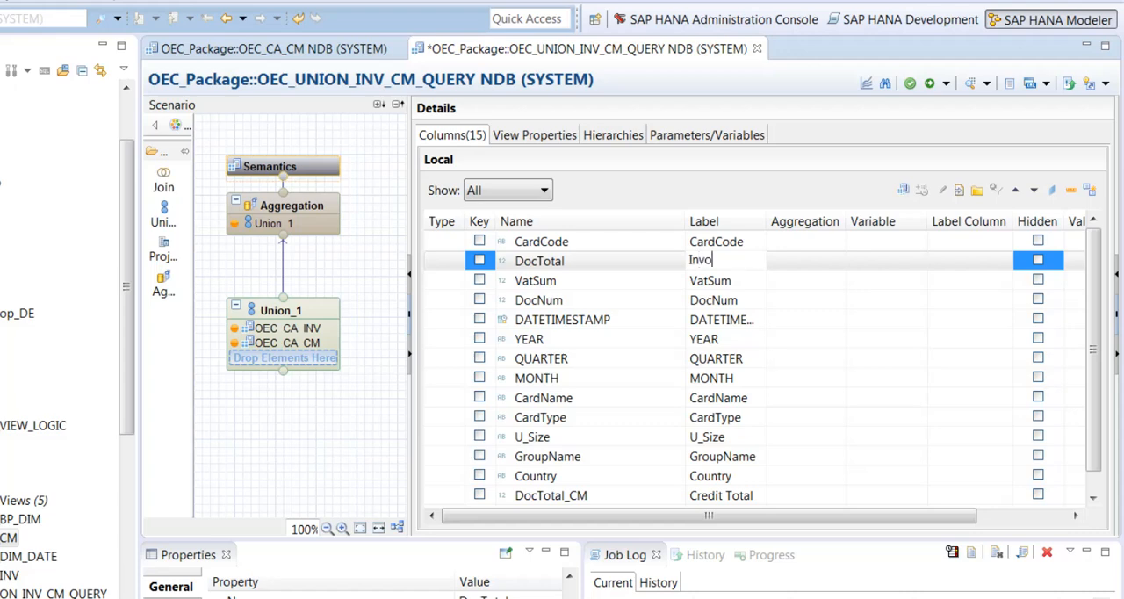
pyautogui.write('ice Total')
pyautogui.press('Return')
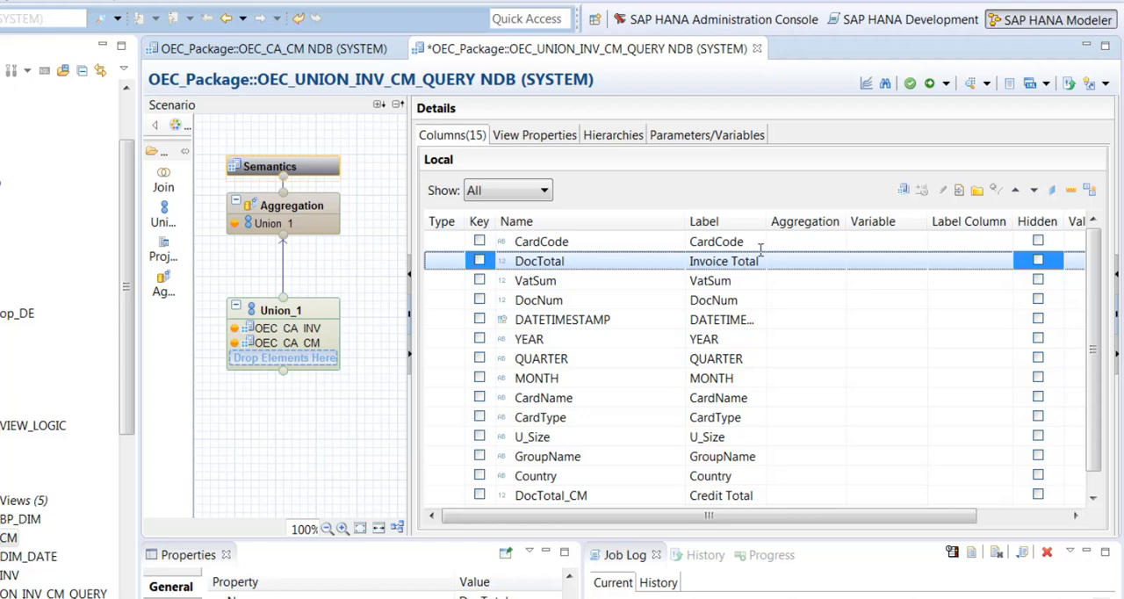
pyautogui.click(745, 281)
pyautogui.click(745, 281)
pyautogui.write('Invoice VAT')
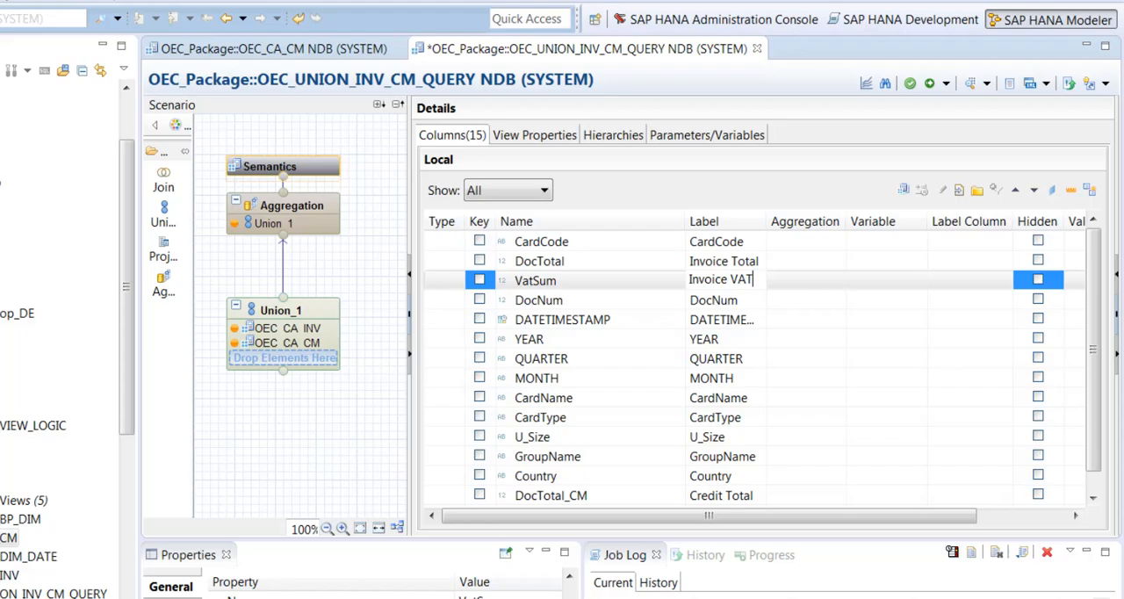
pyautogui.press('Return')
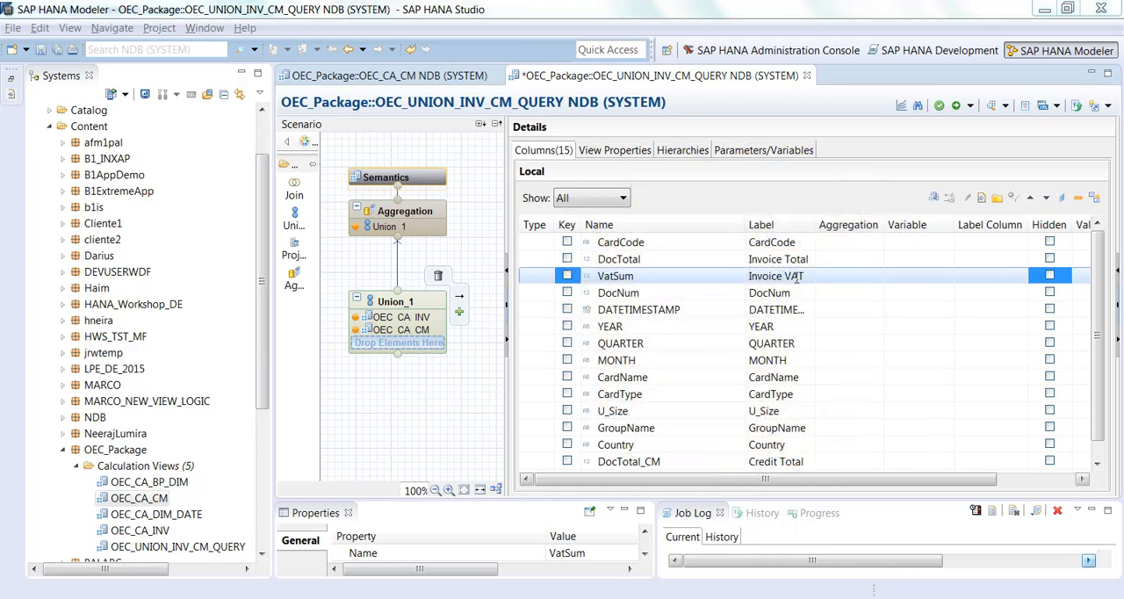
# Step: Start a new calculated column in the output of the Aggregation node
pyautogui.click(438, 206)
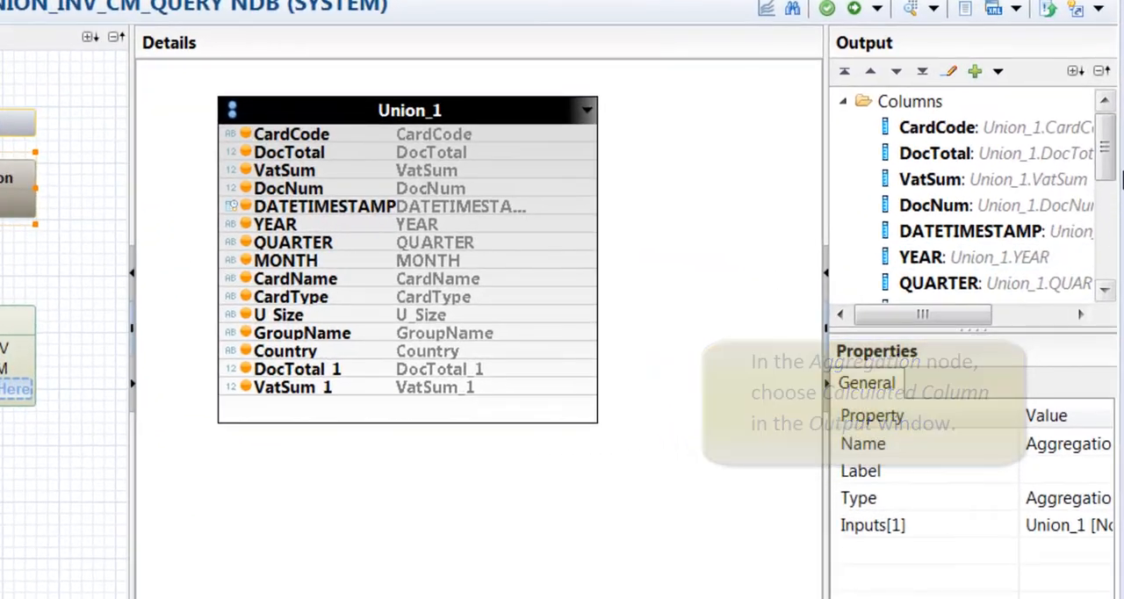
pyautogui.moveTo(1115, 188); pyautogui.dragTo(1117, 192)
pyautogui.moveTo(1115, 156); pyautogui.dragTo(1119, 235)
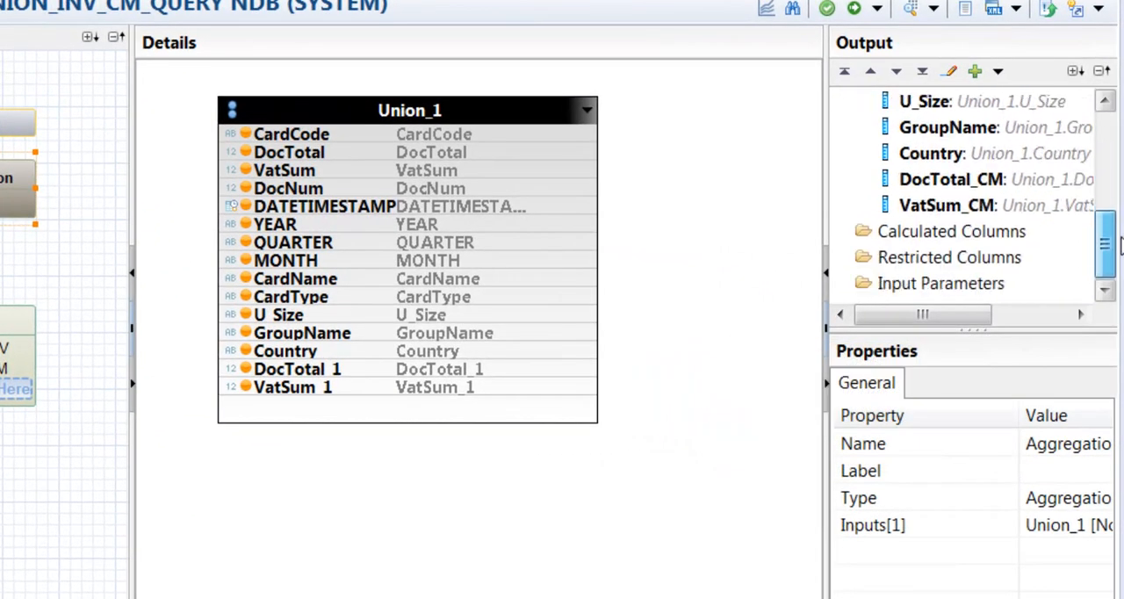
pyautogui.rightClick(972, 241)
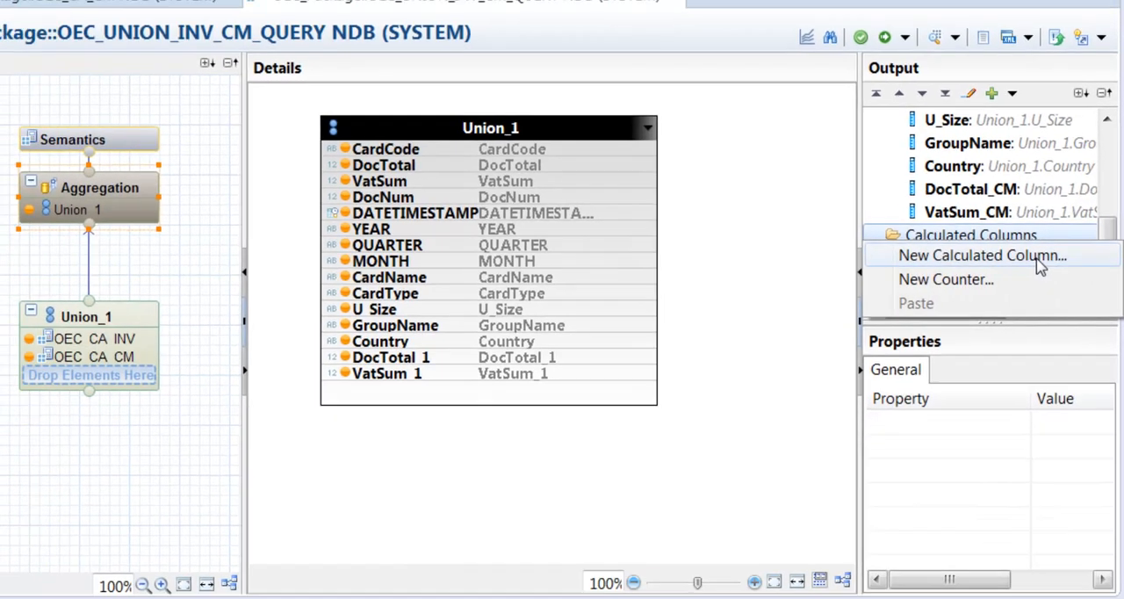
pyautogui.click(1028, 256)
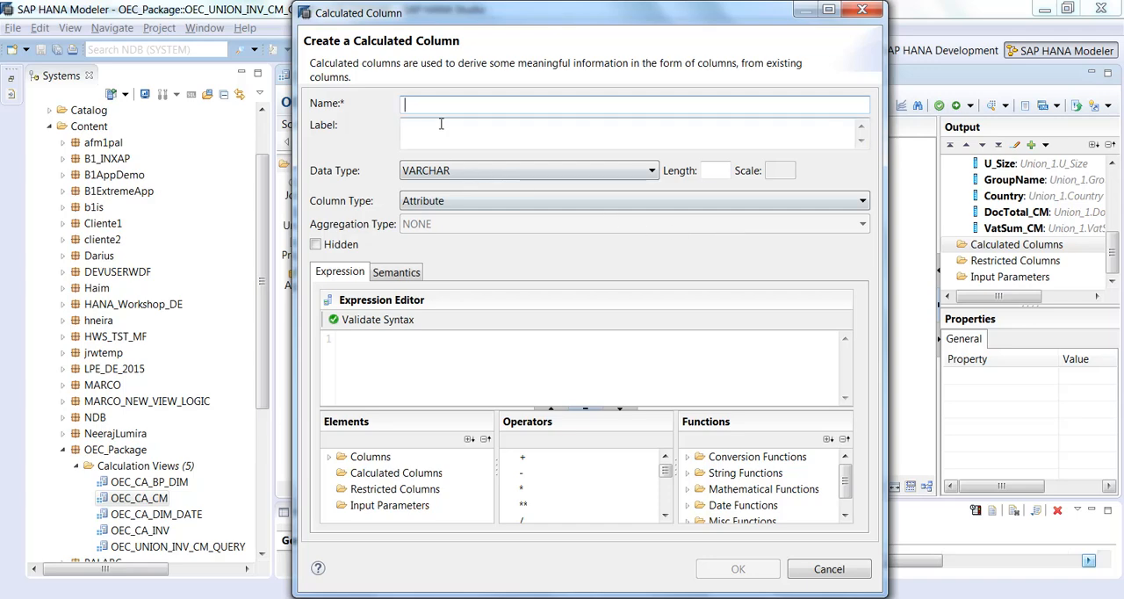
# Step: Name the new calculated column TOTAL and label it DocTotal
pyautogui.write('TOTAL')
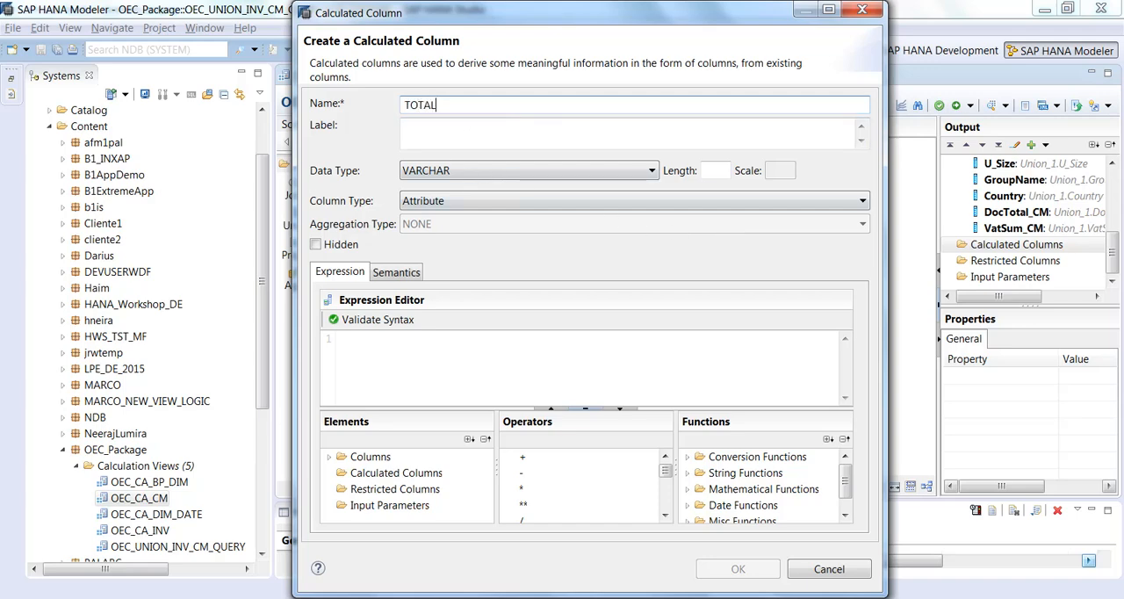
pyautogui.click(478, 139)
pyautogui.click(485, 137)
pyautogui.moveTo(492, 135); pyautogui.dragTo(387, 135)
pyautogui.write('DocTotal')
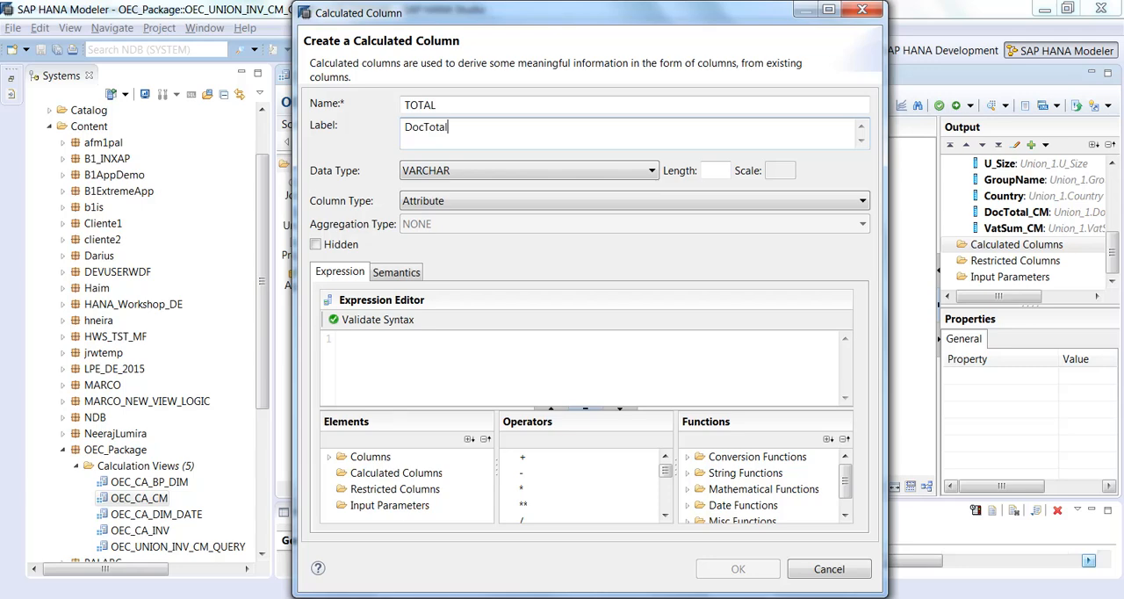
# Step: Define the TOTAL column as a DECIMAL measure with length 22 and scale 6
pyautogui.click(498, 172)
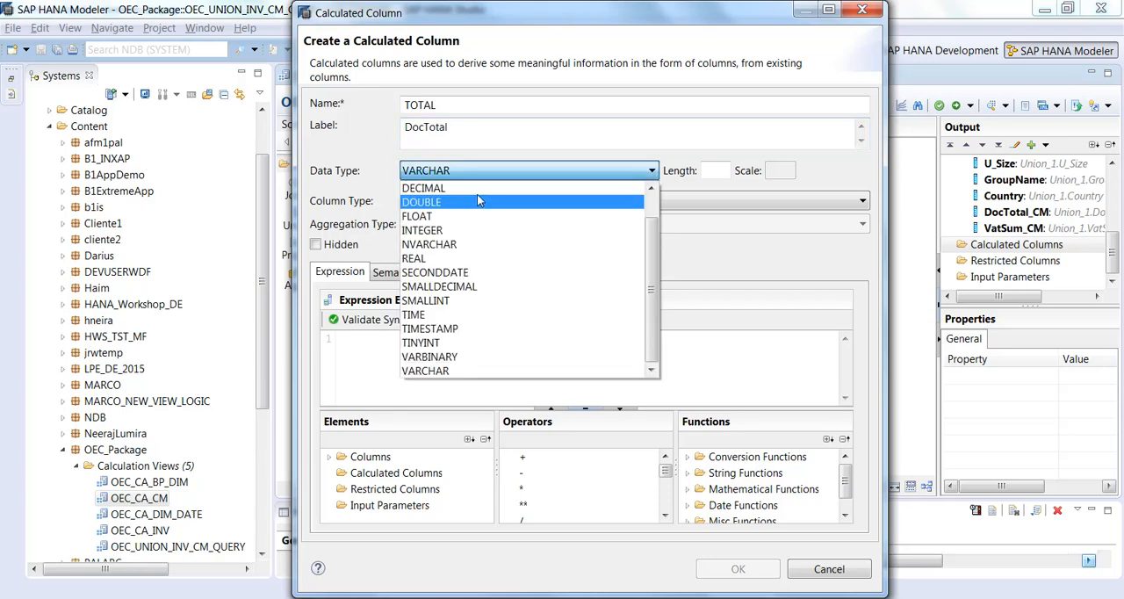
pyautogui.click(484, 191)
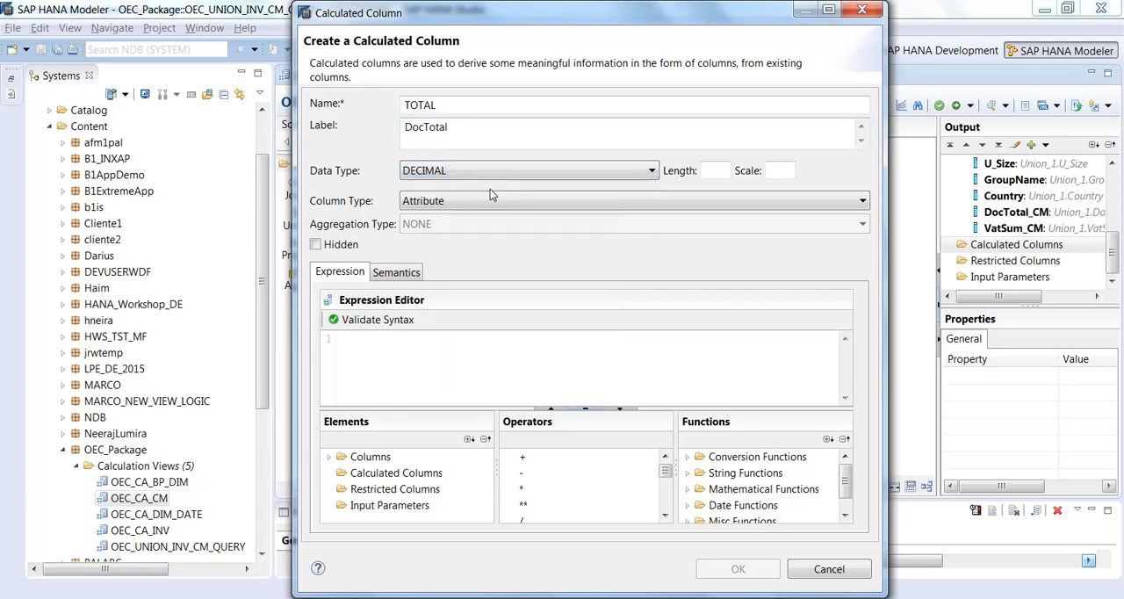
pyautogui.click(716, 171)
pyautogui.write('22')
pyautogui.click(786, 172)
pyautogui.write('6')
pyautogui.click(496, 200)
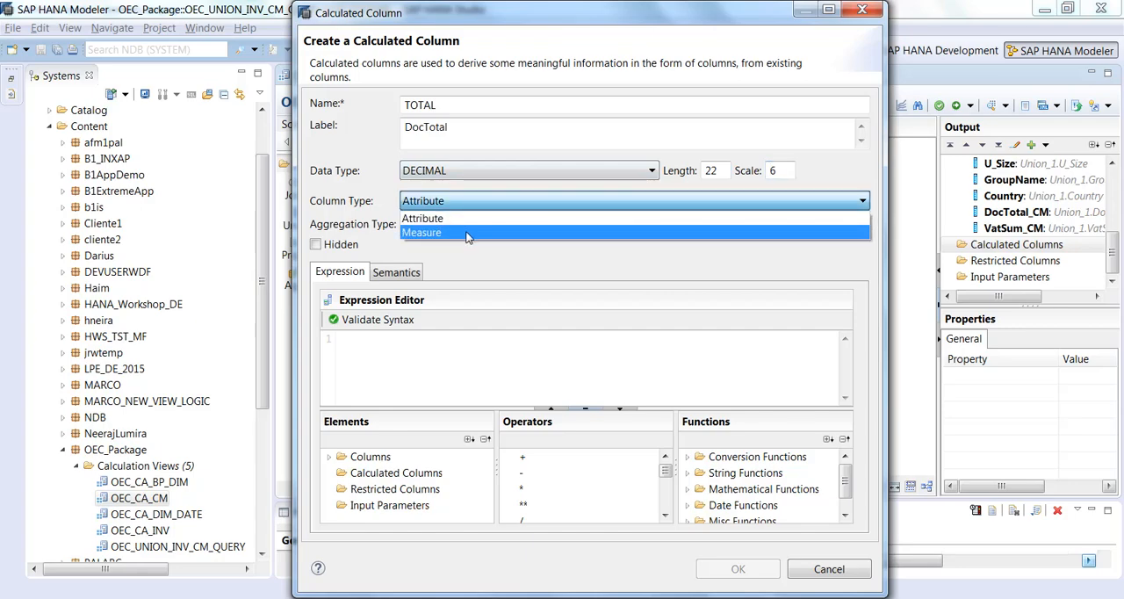
pyautogui.click(467, 233)
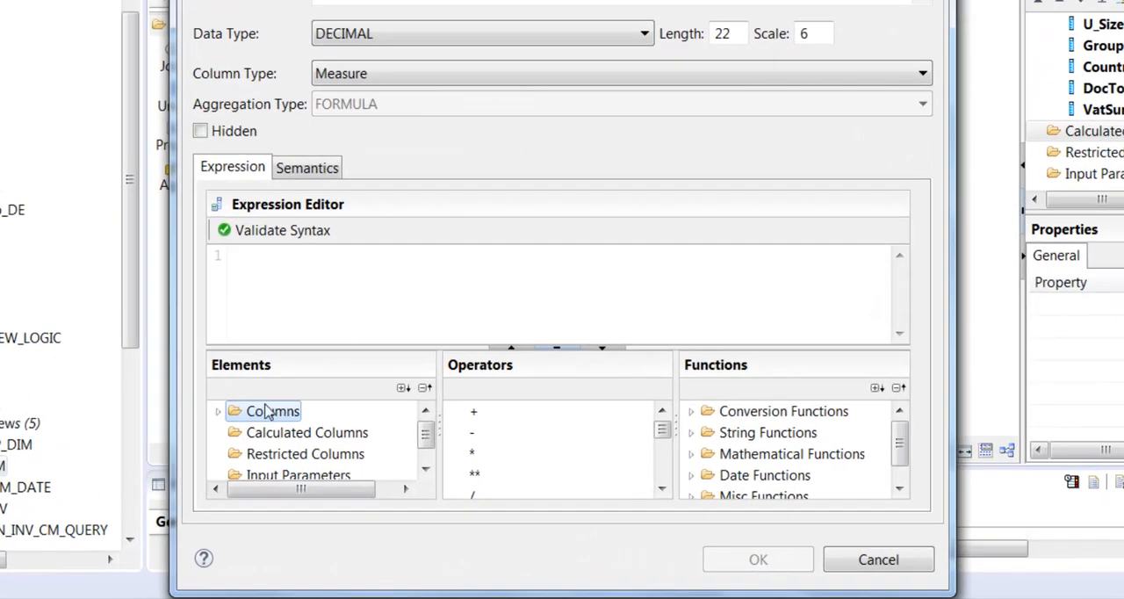
# Step: Build the TOTAL column's expression as "DocTotal" - "DocTotal_CM"
pyautogui.click(218, 412)
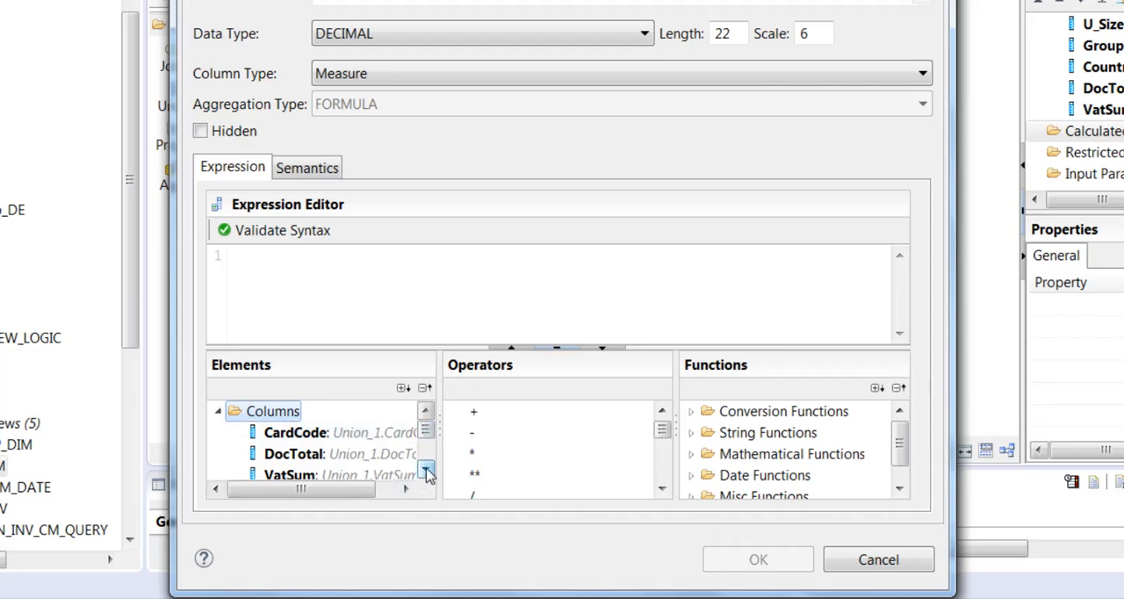
pyautogui.doubleClick(316, 454)
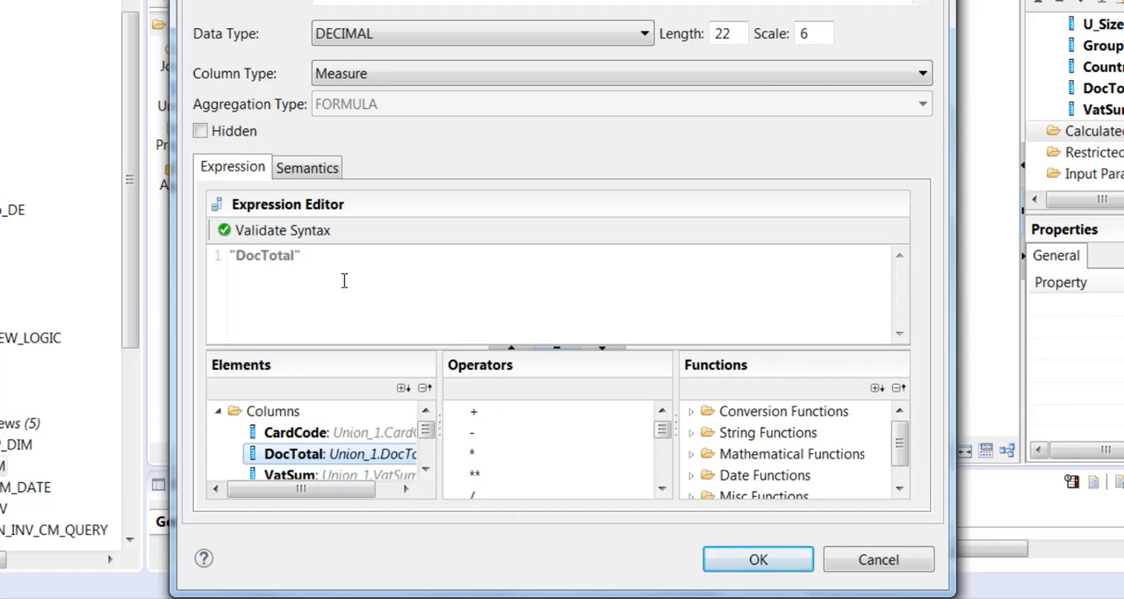
pyautogui.doubleClick(472, 434)
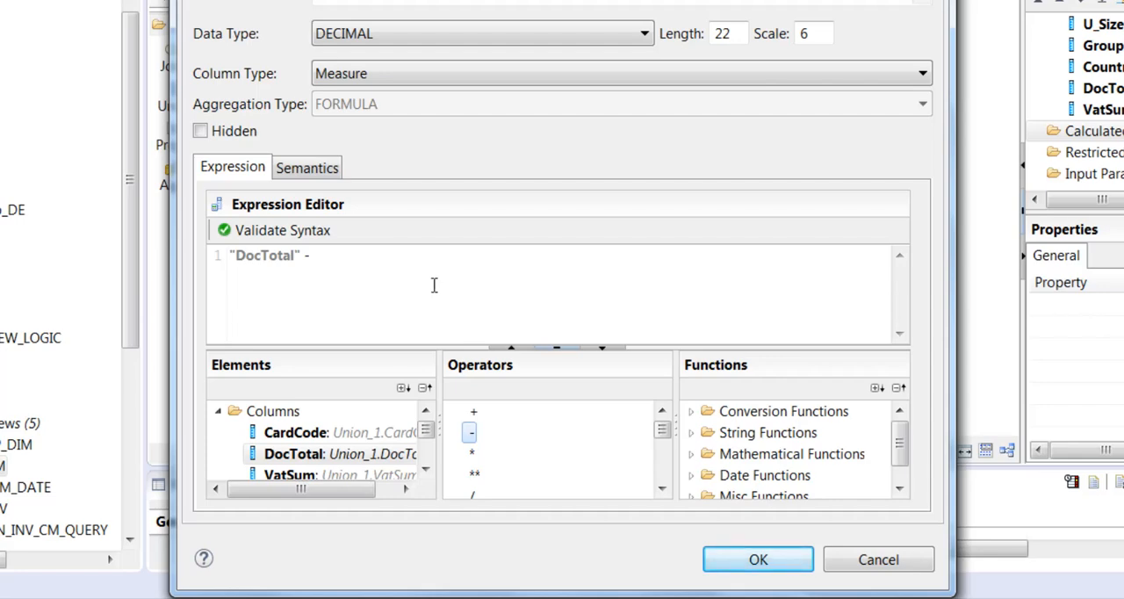
pyautogui.moveTo(427, 432); pyautogui.dragTo(428, 457)
pyautogui.click(427, 413)
pyautogui.click(427, 413)
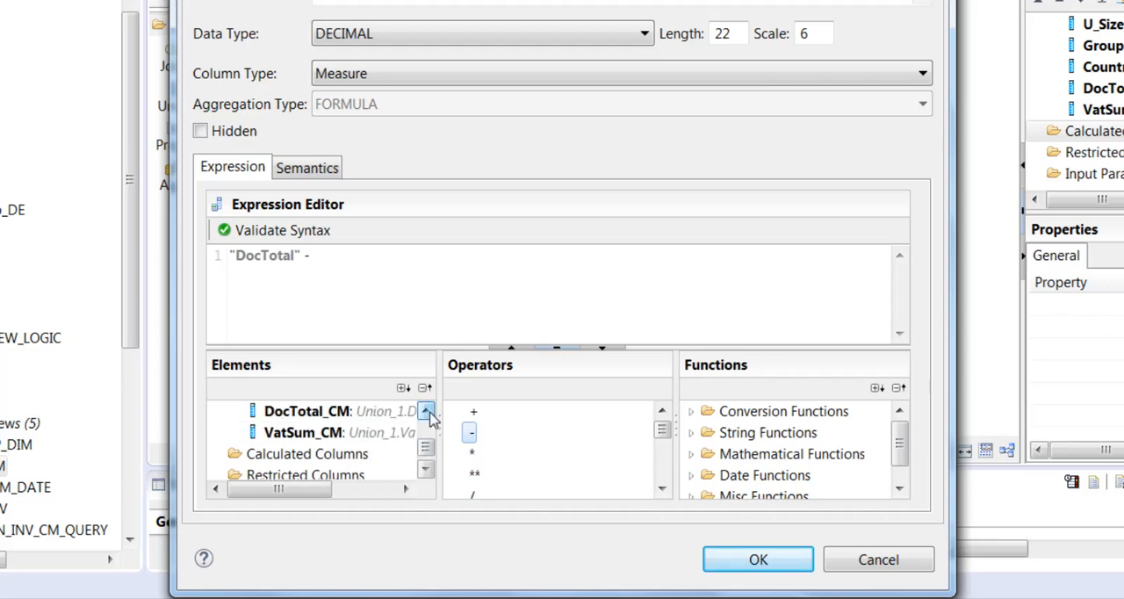
pyautogui.doubleClick(328, 413)
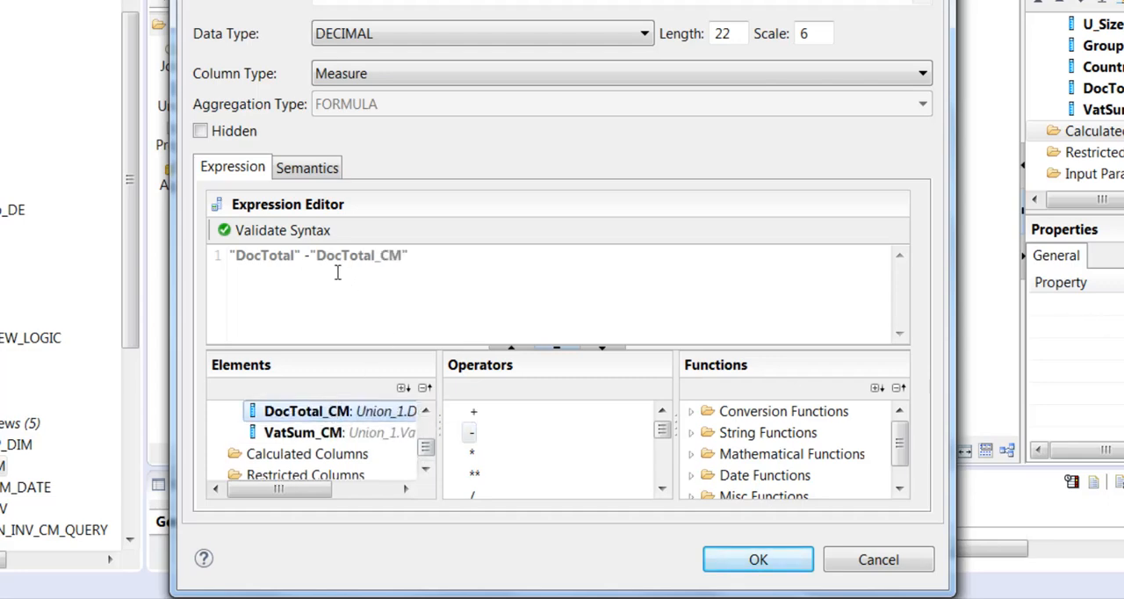
pyautogui.click(314, 255)
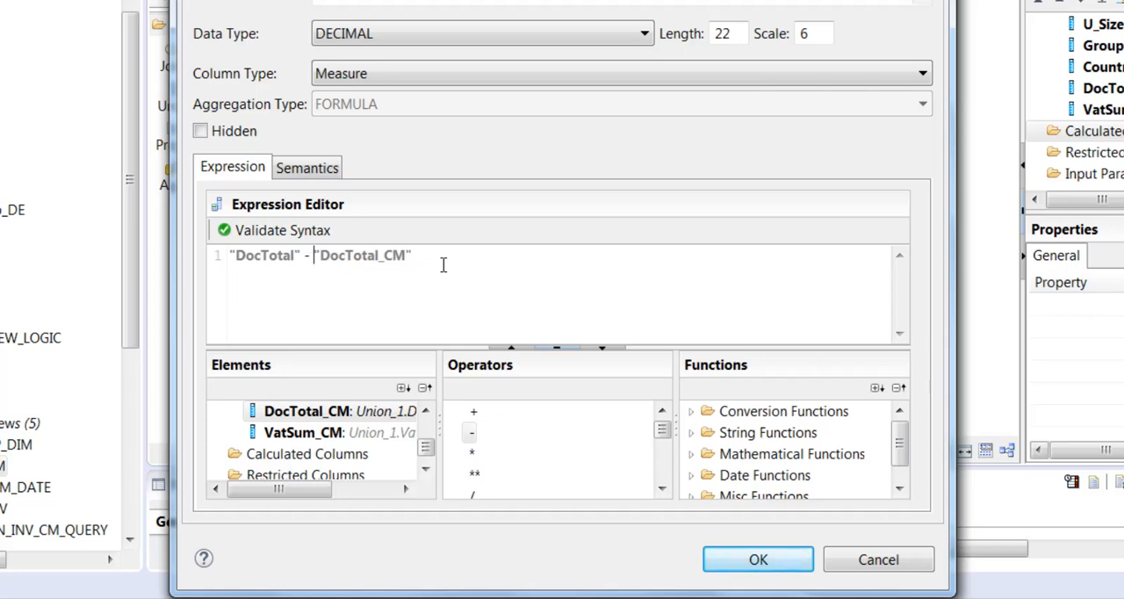
# Step: Validate the syntax of the TOTAL expression and save the calculated column
pyautogui.click(296, 232)
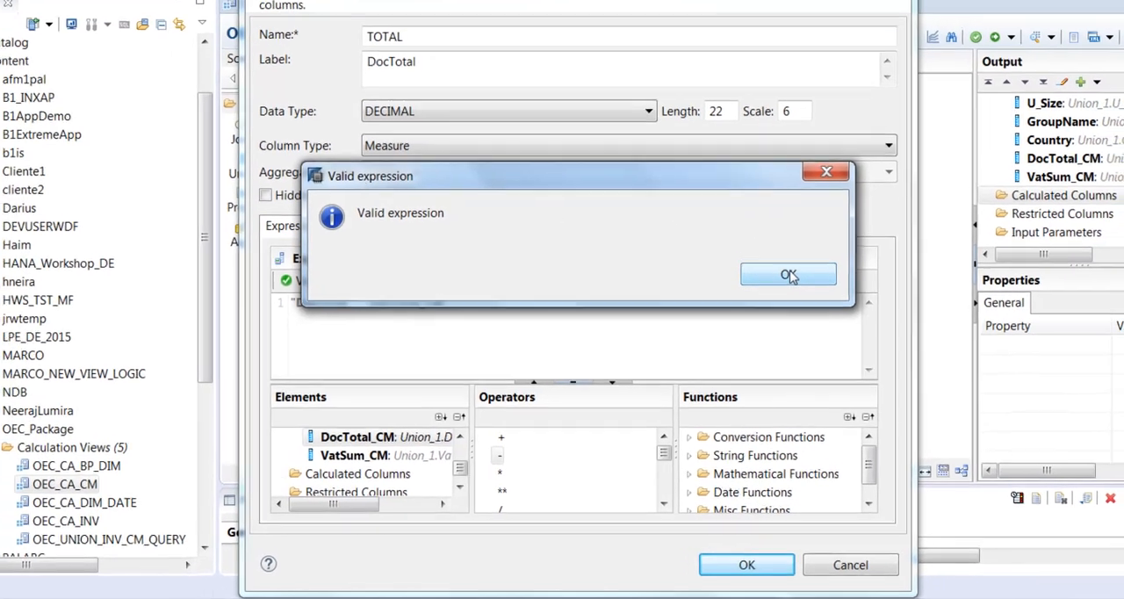
pyautogui.click(807, 222)
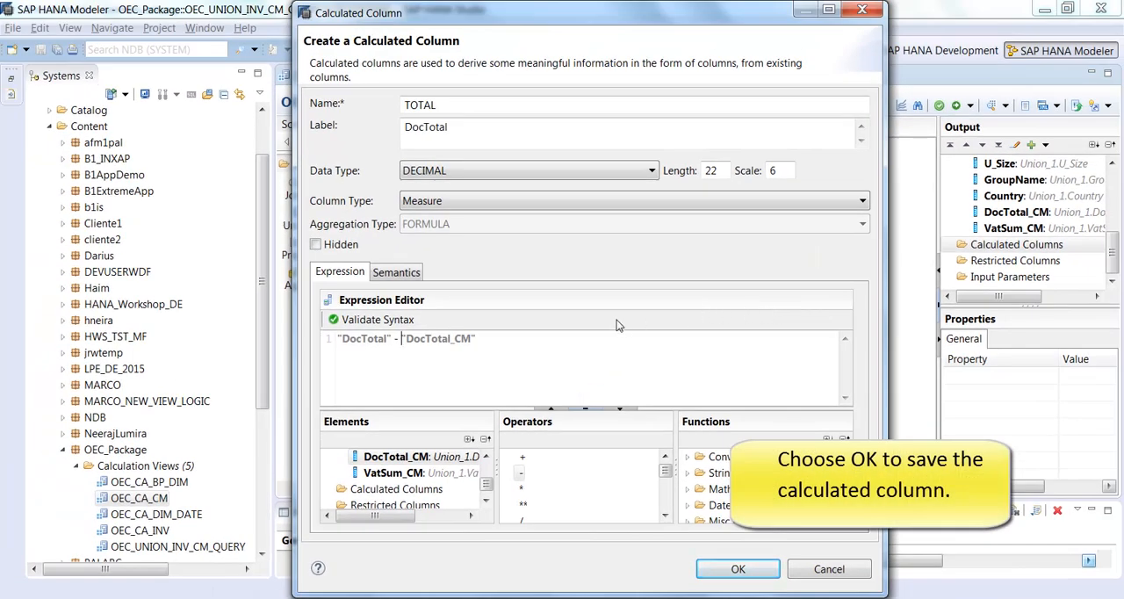
pyautogui.click(758, 571)
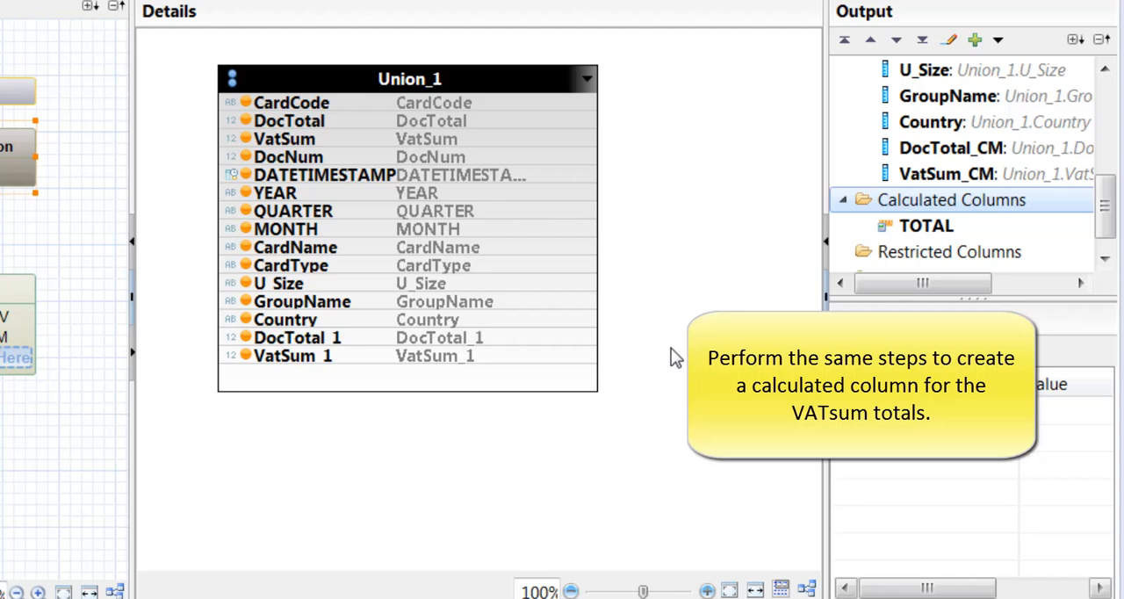
# Step: Create another calculated column in the Aggregation output, named VAT_Total and labelled Total VAT
pyautogui.rightClick(979, 198)
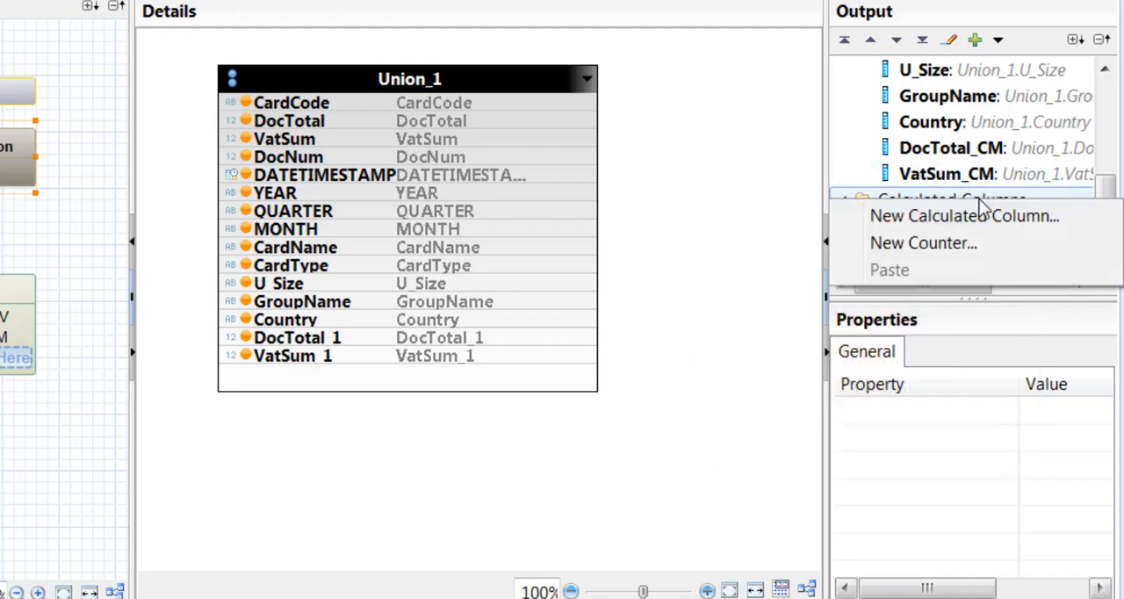
pyautogui.click(1068, 216)
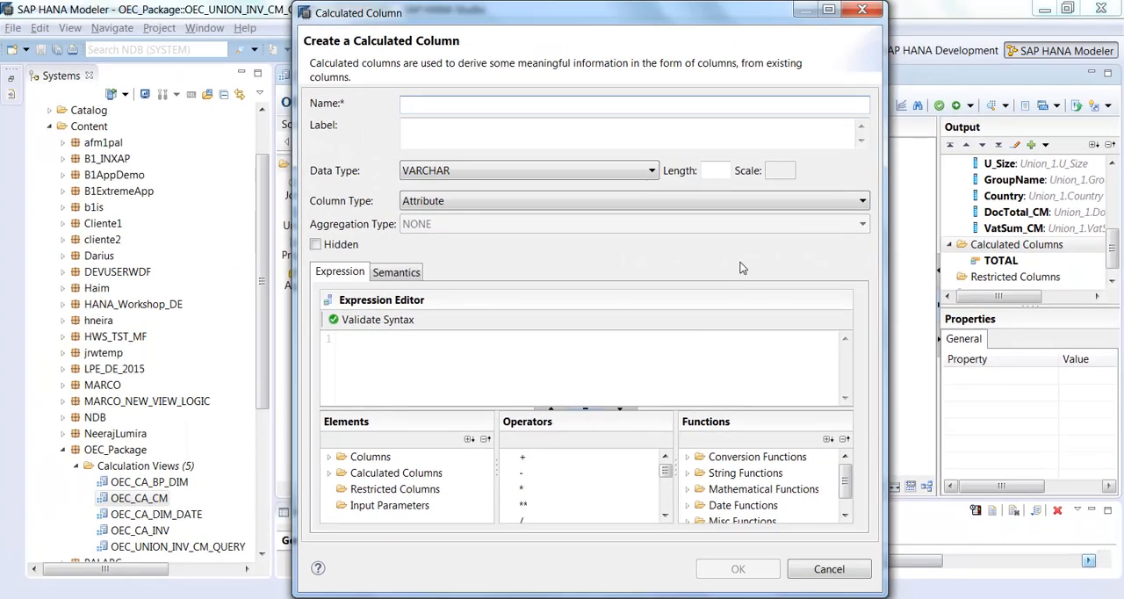
pyautogui.click(482, 108)
pyautogui.write('VAT_Total')
pyautogui.press('Tab')
pyautogui.write('Total VAT')
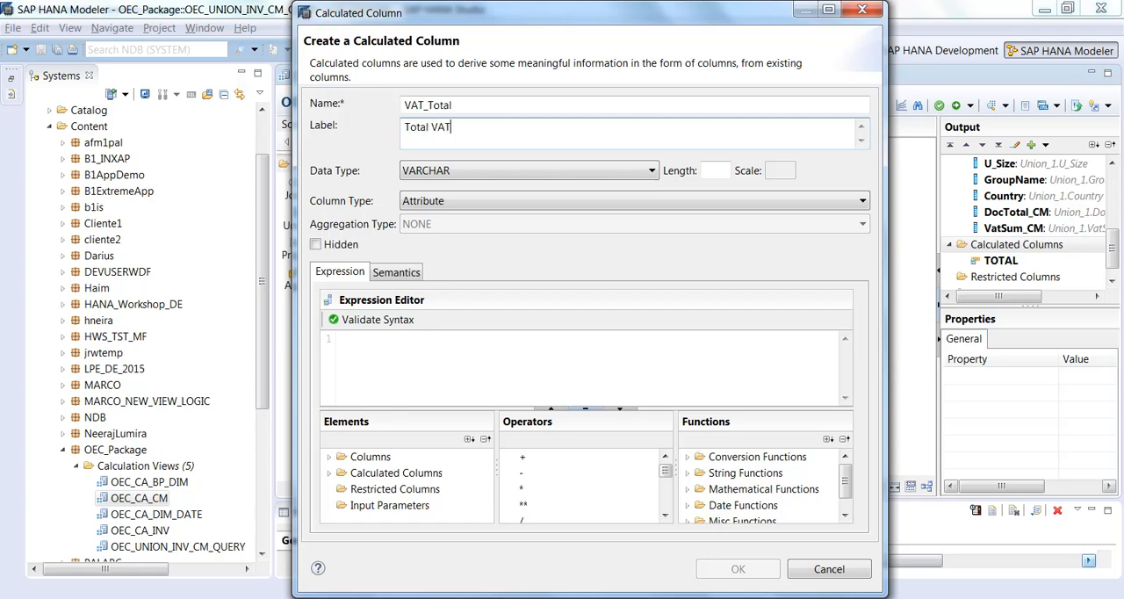
# Step: Define the VAT_Total column as a DECIMAL measure with length 15 and scale 2
pyautogui.click(469, 169)
pyautogui.click(468, 185)
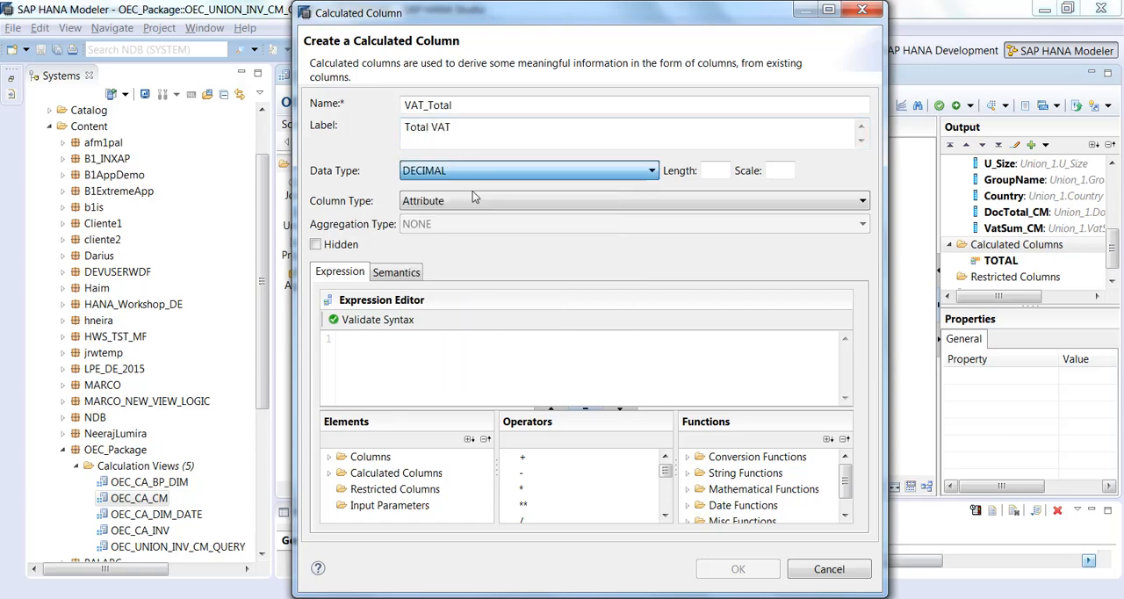
pyautogui.click(714, 170)
pyautogui.write('15')
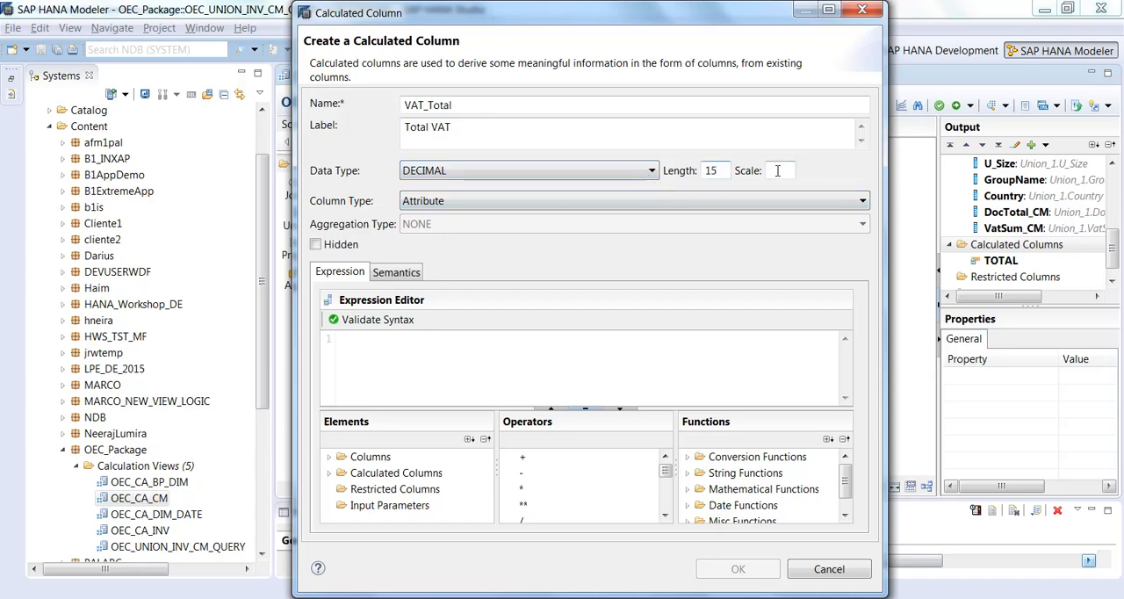
pyautogui.click(777, 171)
pyautogui.write('2')
pyautogui.click(492, 204)
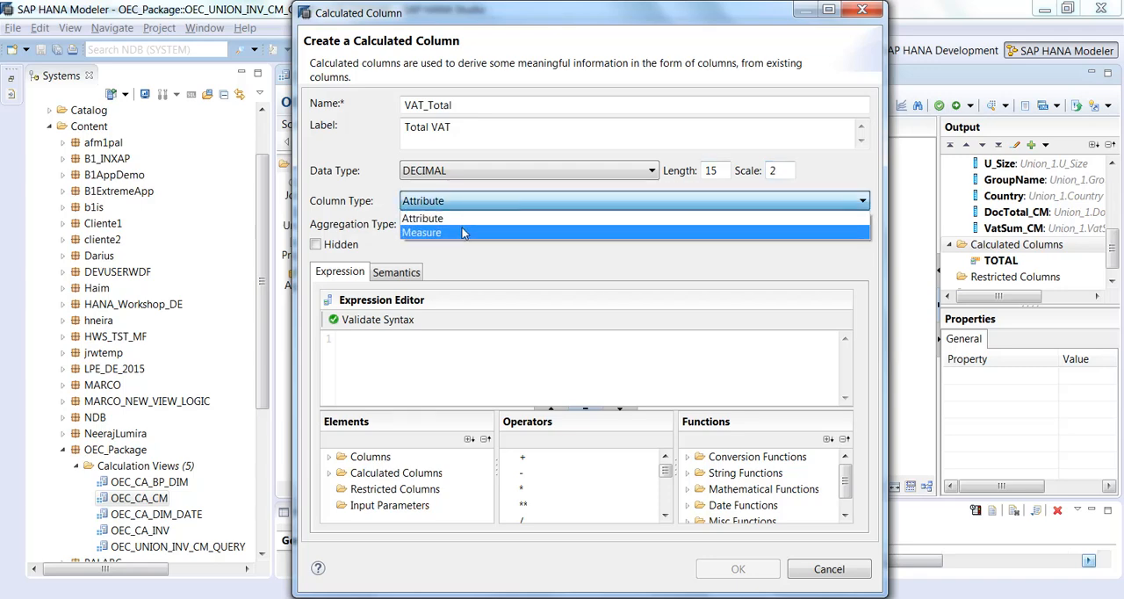
pyautogui.click(462, 232)
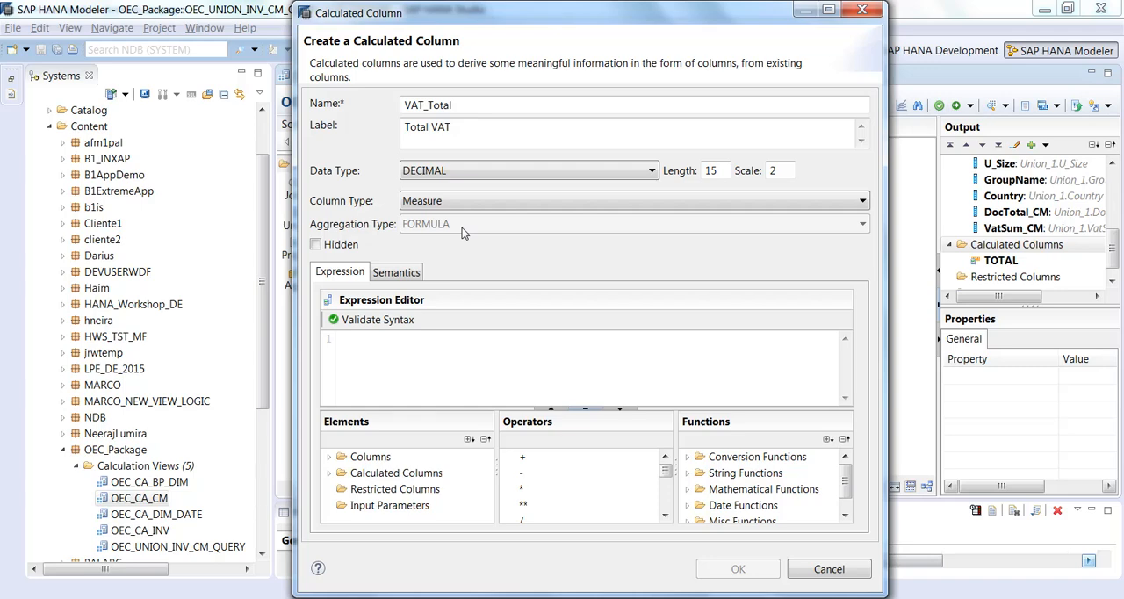
# Step: Build the VAT_Total column's expression as "VatSum" - "VatSum_CM"
pyautogui.click(330, 457)
pyautogui.moveTo(393, 506); pyautogui.dragTo(391, 366)
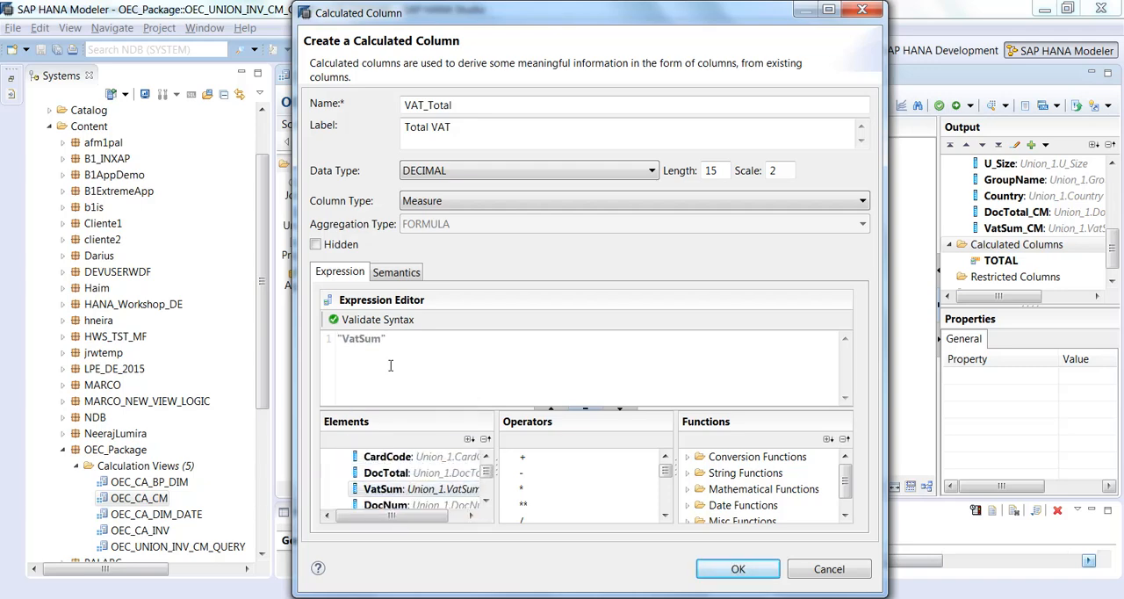
pyautogui.doubleClick(520, 473)
pyautogui.click(472, 348)
pyautogui.scroll(-5, 474, 488)
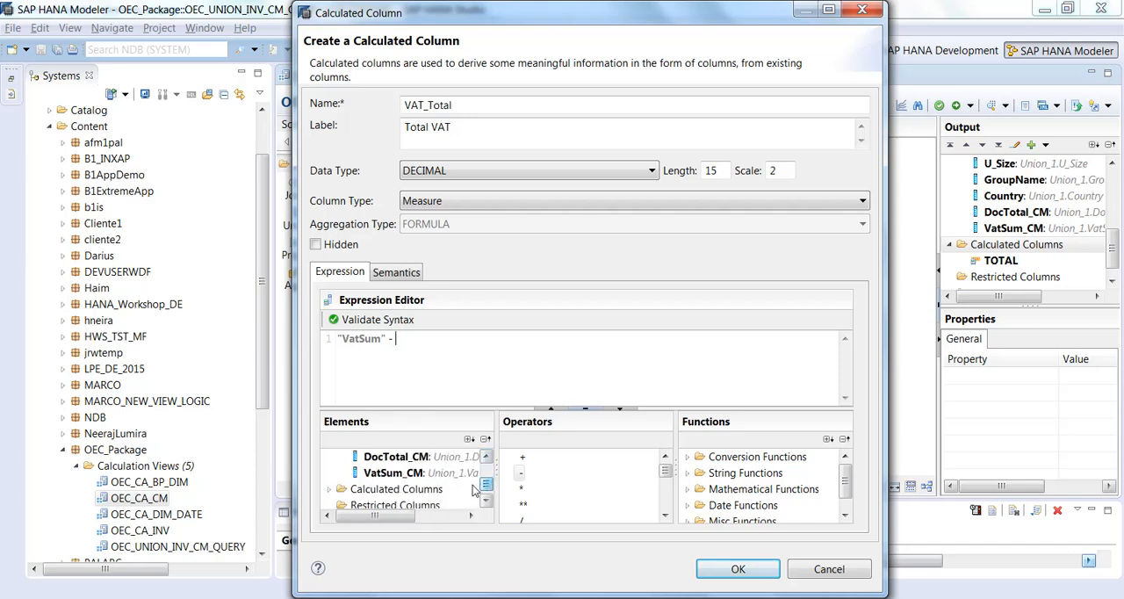
pyautogui.doubleClick(404, 475)
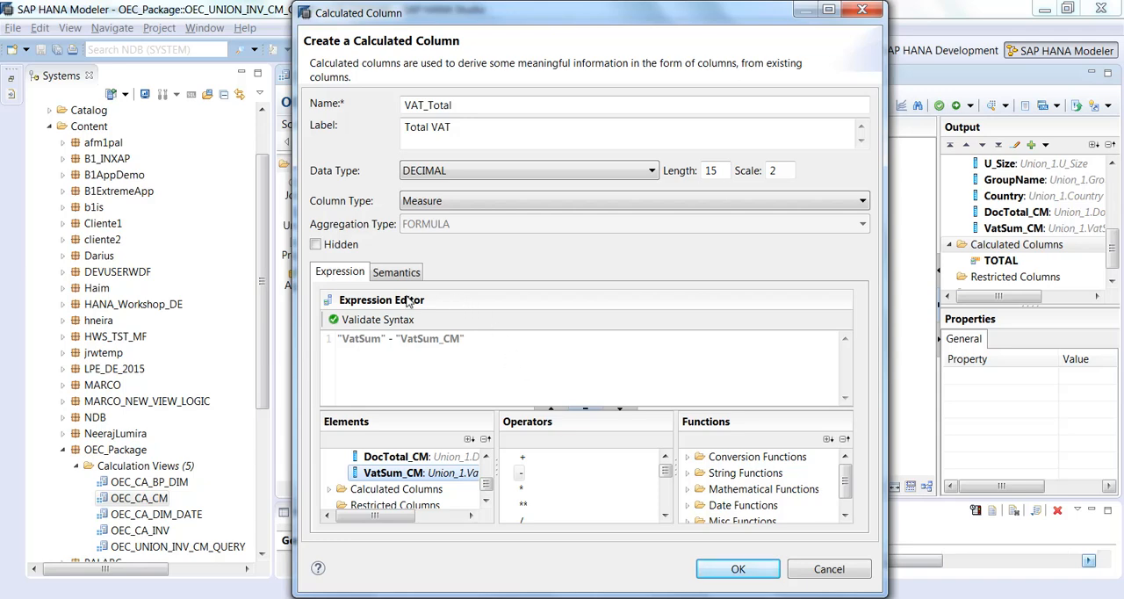
# Step: Validate the syntax of the VAT_Total expression and save the calculated column
pyautogui.click(387, 321)
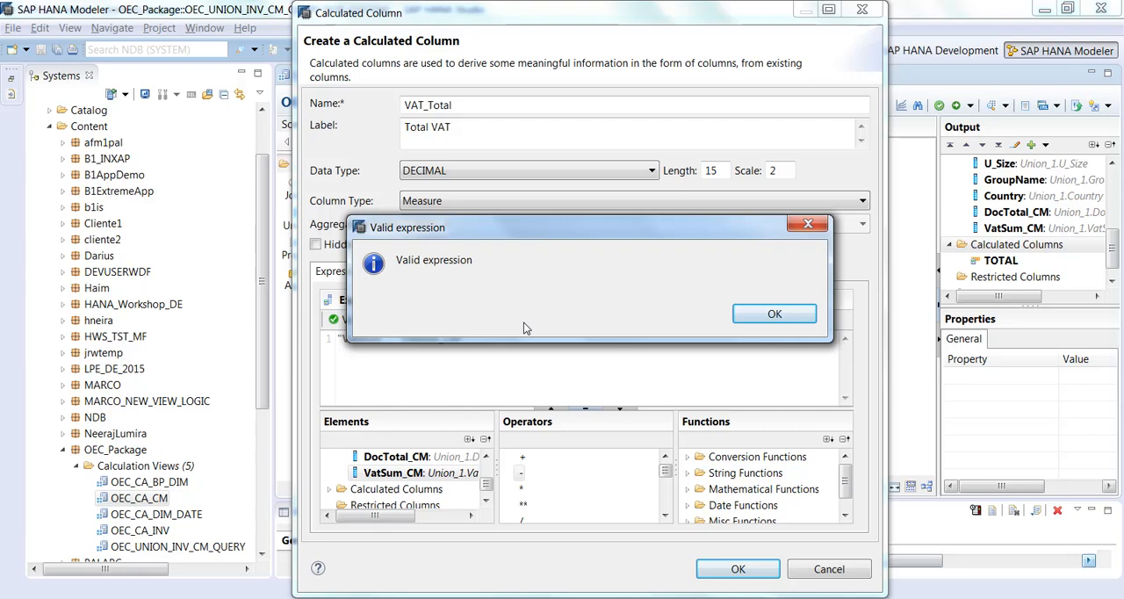
pyautogui.click(762, 313)
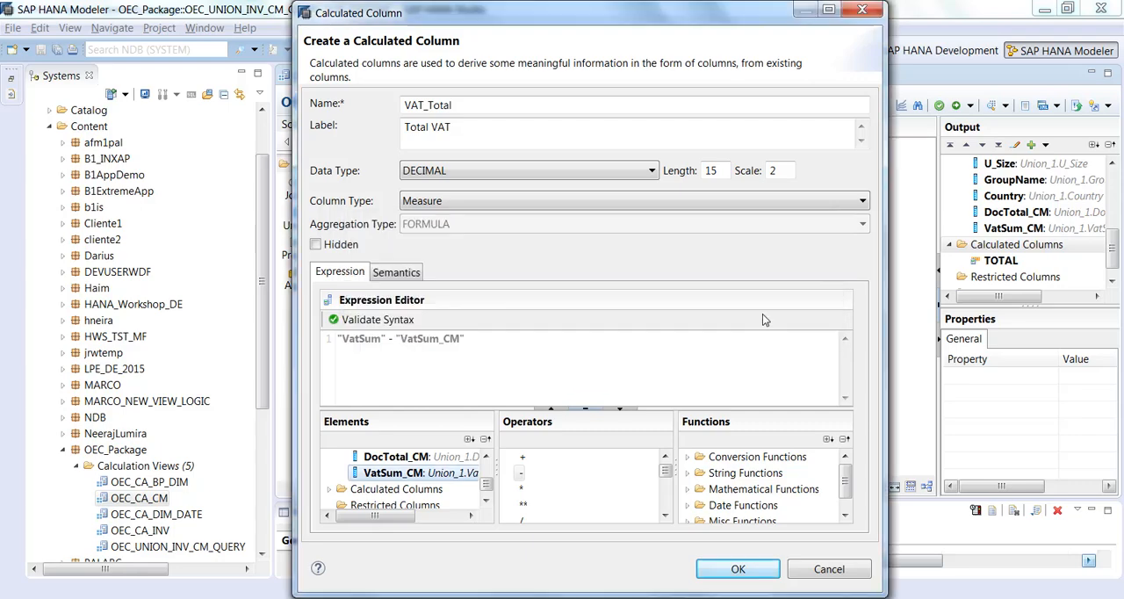
pyautogui.click(752, 569)
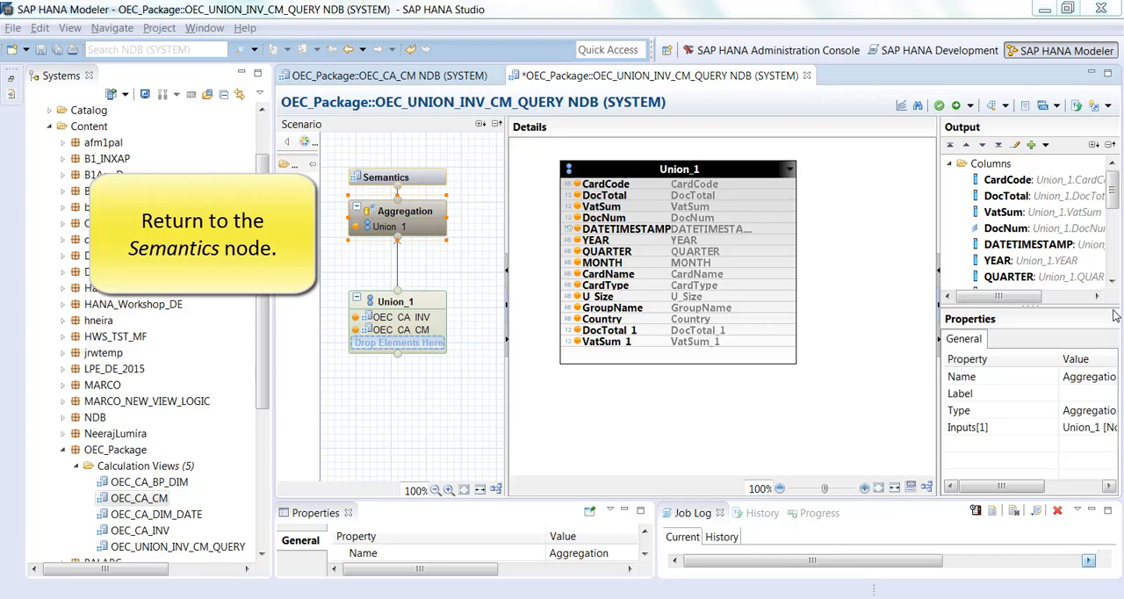
# Step: In the Semantics node, mark DATETIMESTAMP as an attribute and auto-assign types to the remaining columns
pyautogui.click(388, 177)
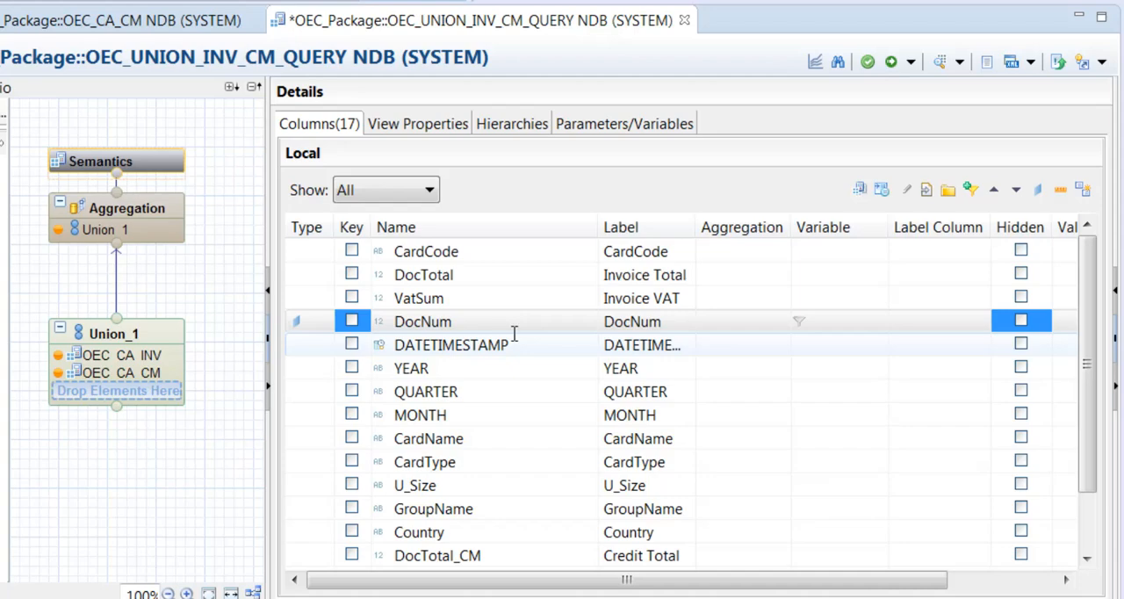
pyautogui.click(510, 321)
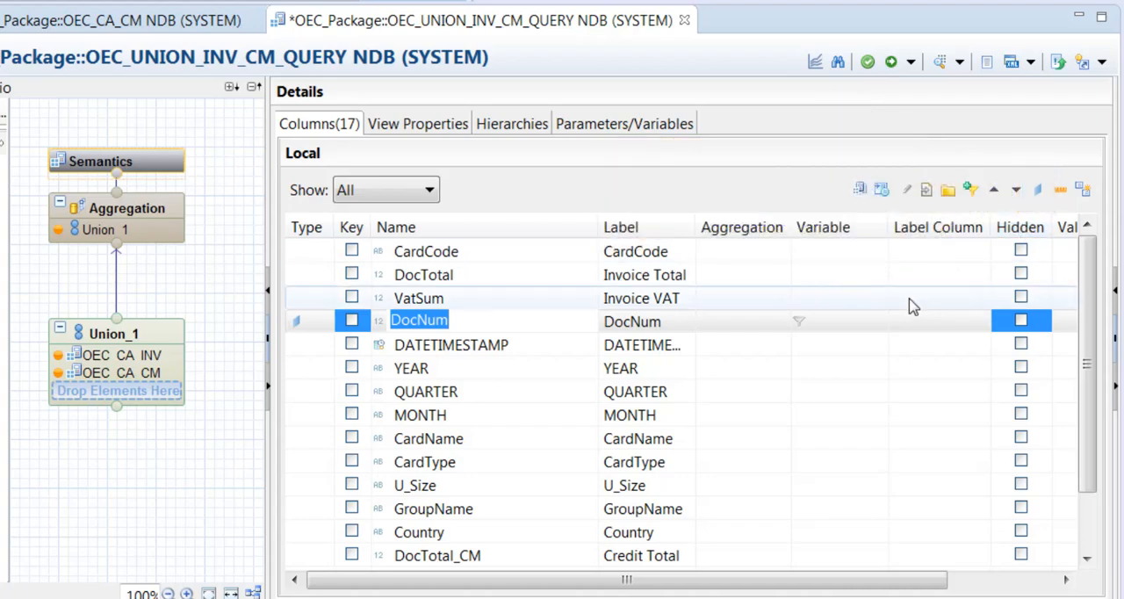
pyautogui.click(562, 347)
pyautogui.click(1040, 191)
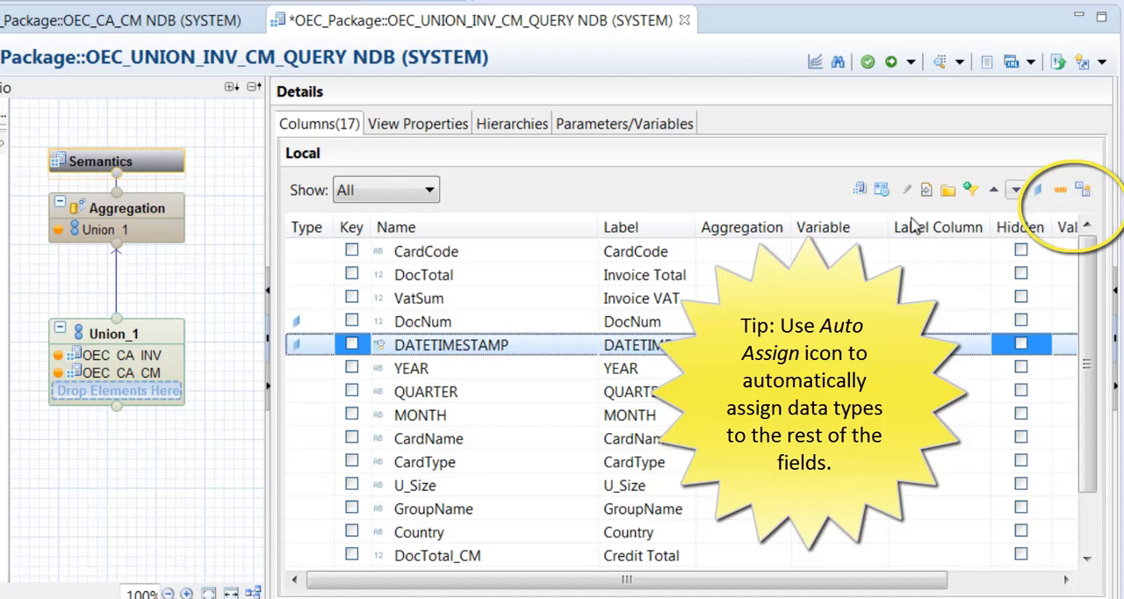
pyautogui.click(1084, 190)
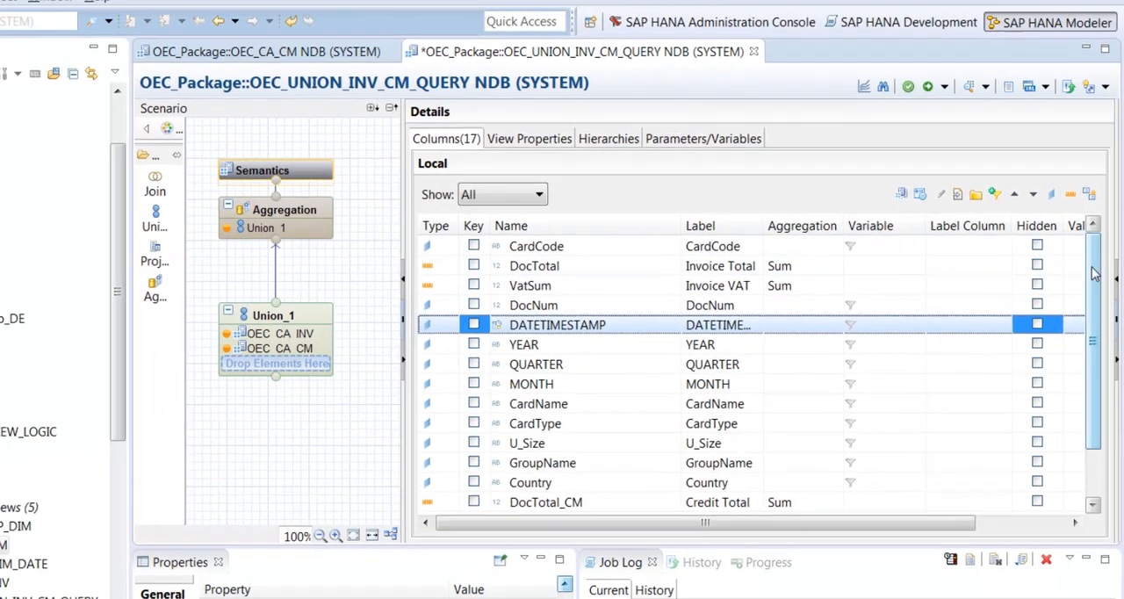
# Step: Hide the DATETIMESTAMP column, and save and validate the calculation view
pyautogui.scroll(-1, 740, 552)
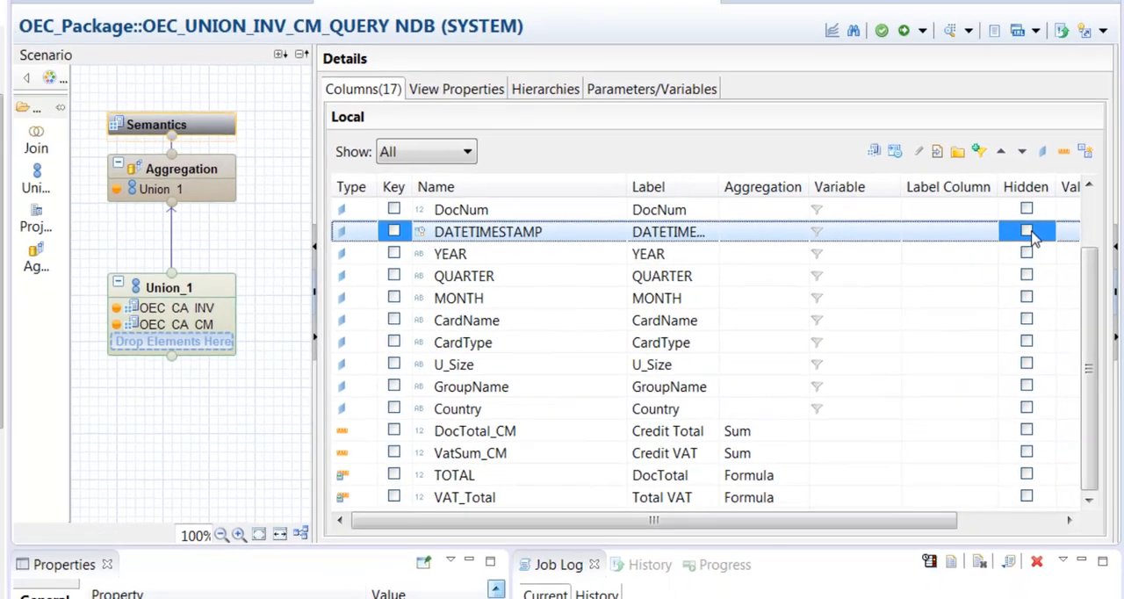
pyautogui.click(1028, 233)
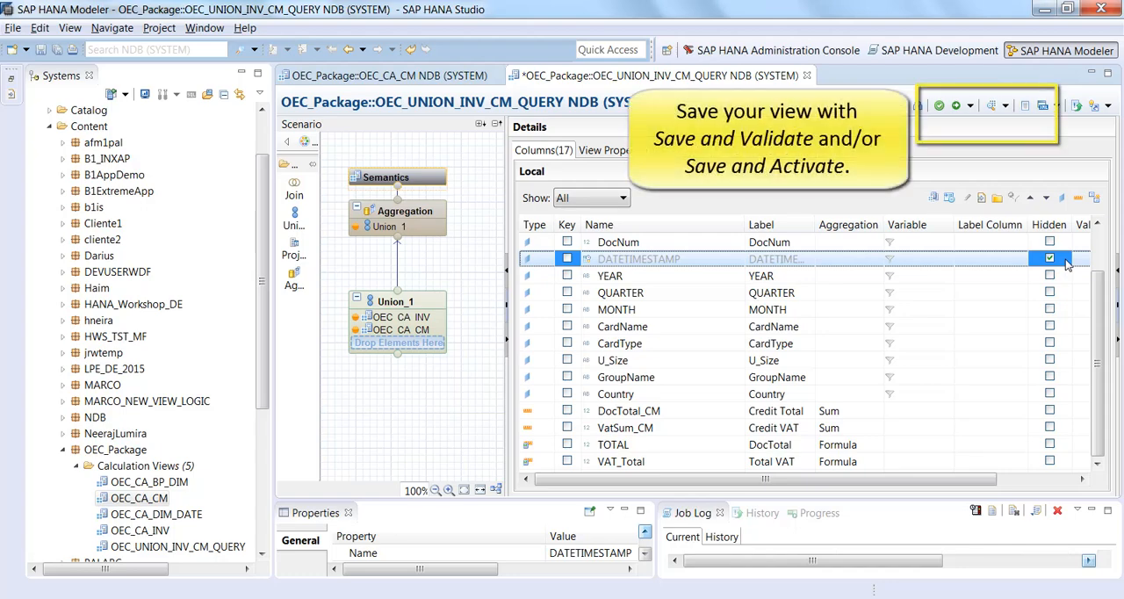
pyautogui.click(939, 106)
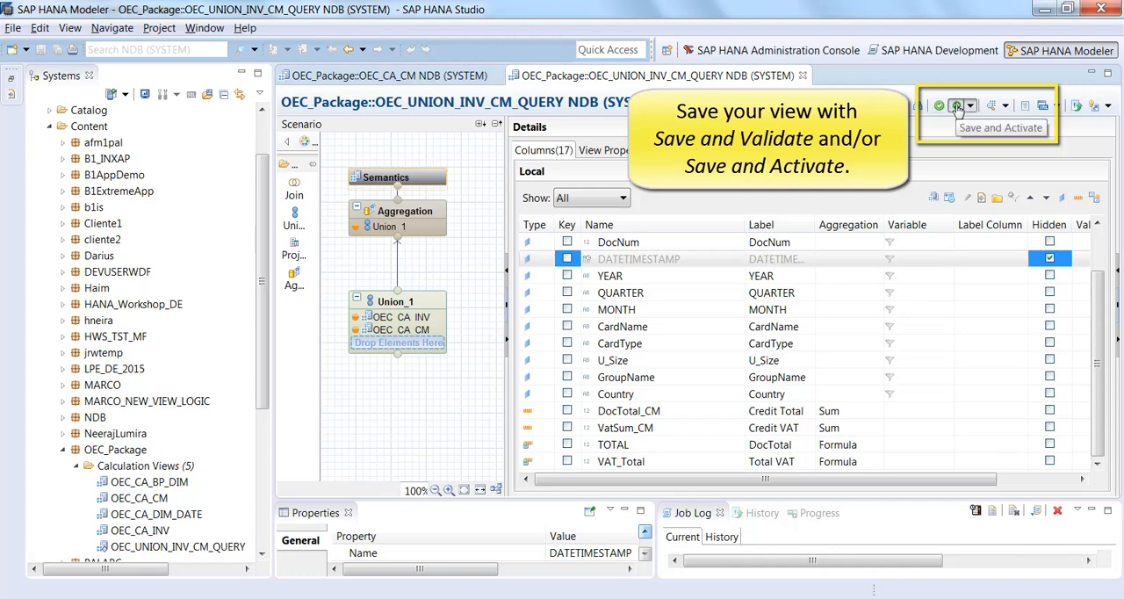
# Step: Save and activate the OEC_UNION_INV_CM_QUERY calculation view, and open a data preview of its raw data
pyautogui.click(958, 106)
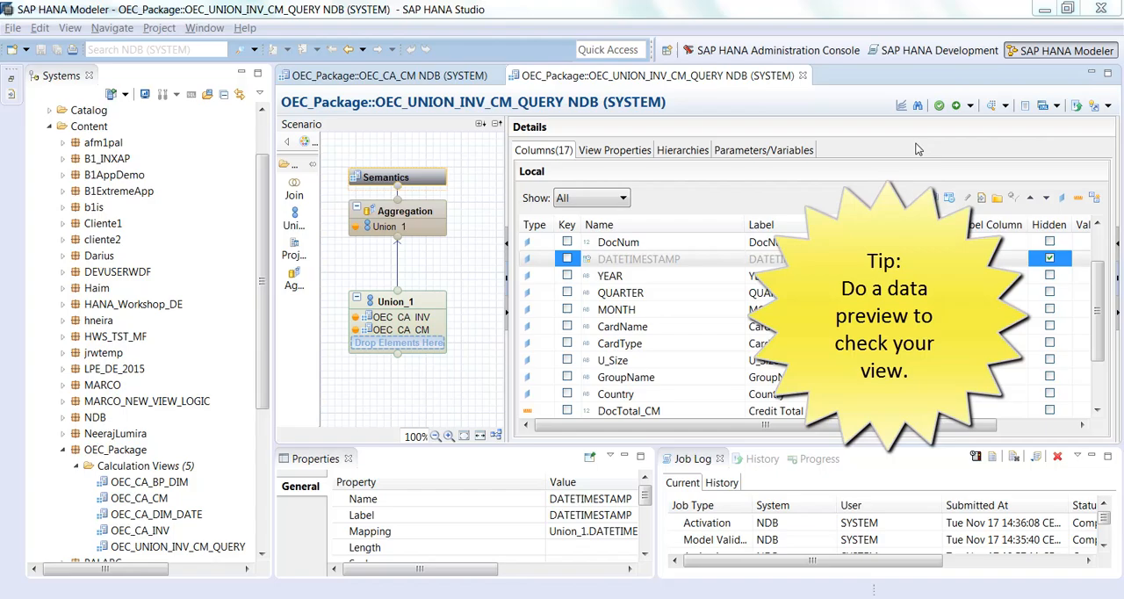
pyautogui.click(991, 106)
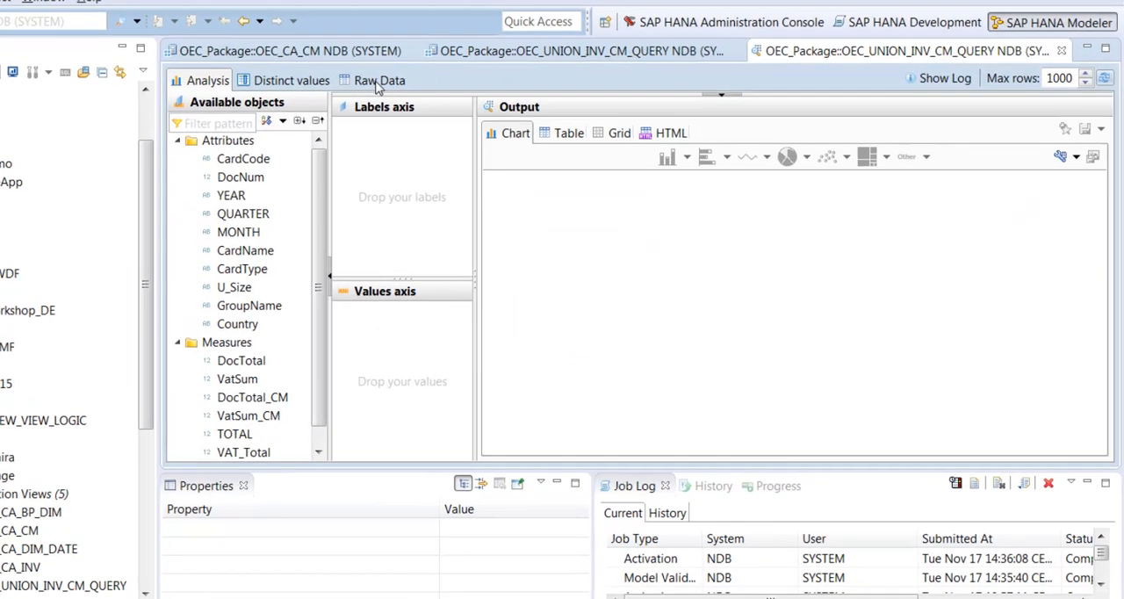
pyautogui.click(465, 101)
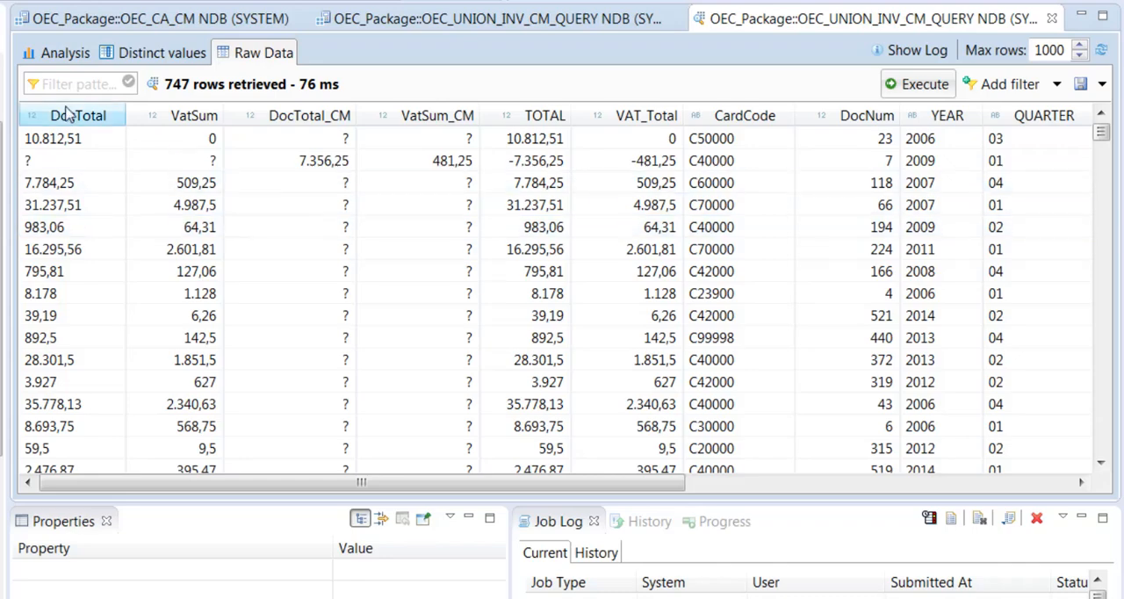
# Step: Build an analysis chart in the data preview with YEAR as the label and DocTotal, DocTotal_CM and TOTAL as values
pyautogui.click(69, 54)
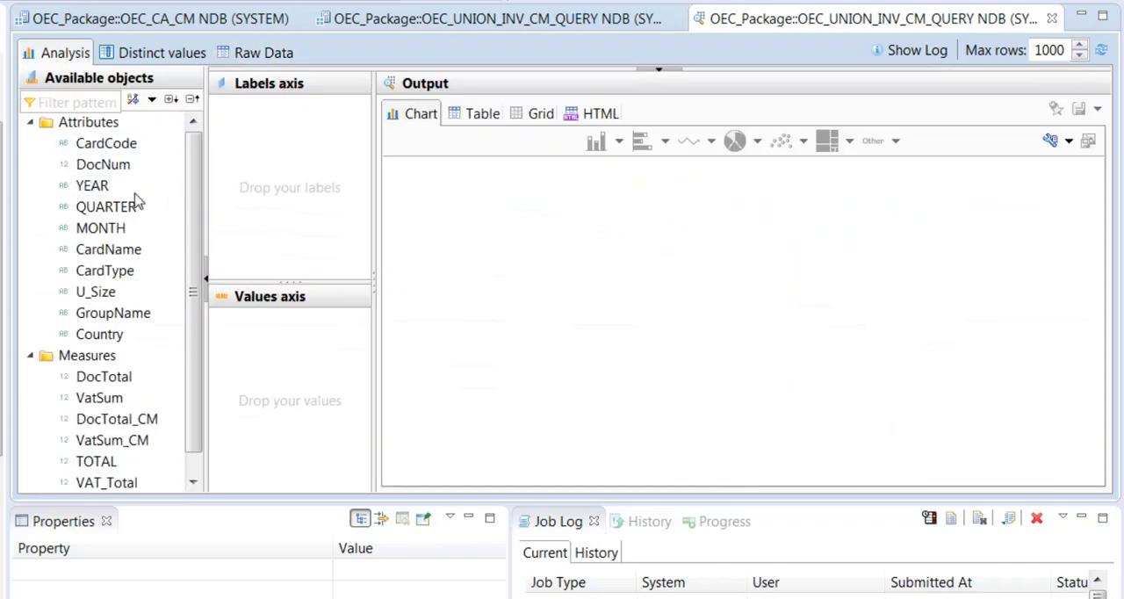
pyautogui.moveTo(95, 191); pyautogui.dragTo(308, 160)
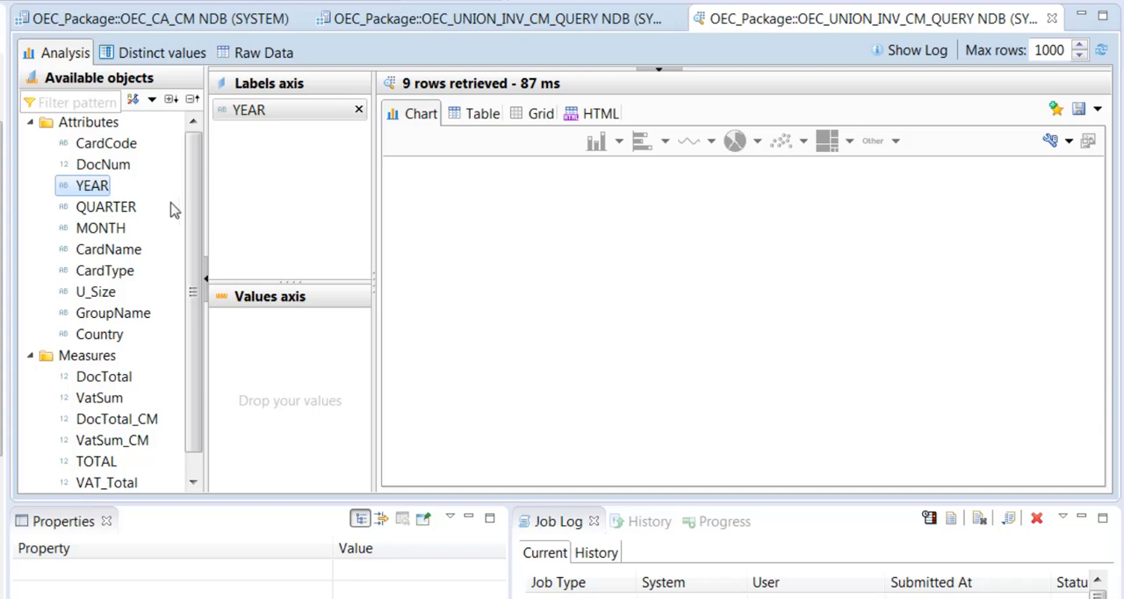
pyautogui.moveTo(132, 377); pyautogui.dragTo(293, 372)
pyautogui.moveTo(117, 419); pyautogui.dragTo(278, 387)
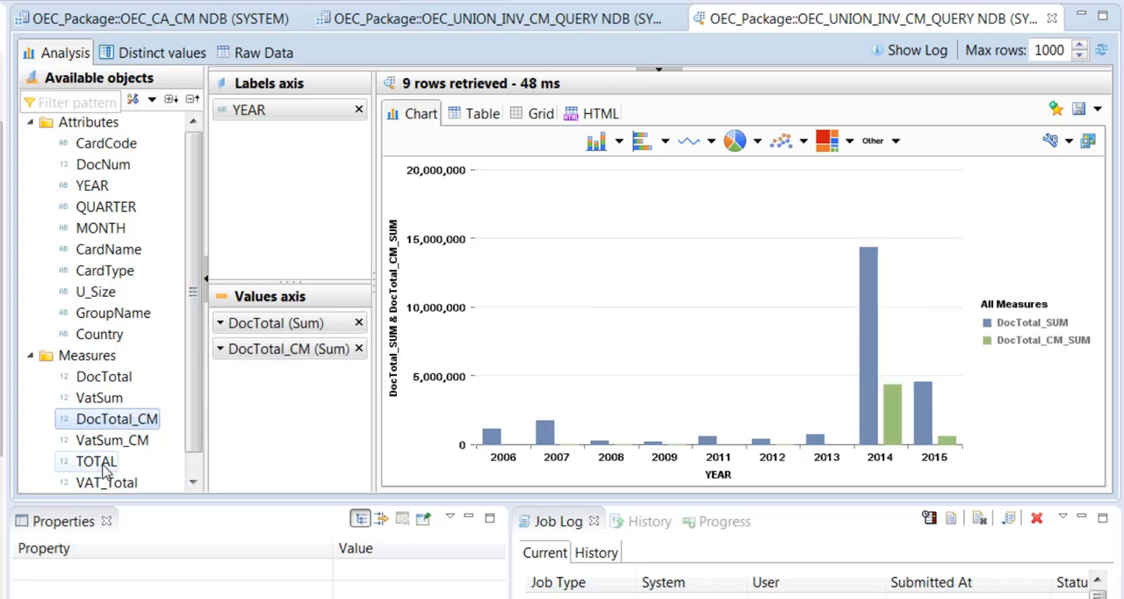
pyautogui.moveTo(99, 470); pyautogui.dragTo(284, 427)
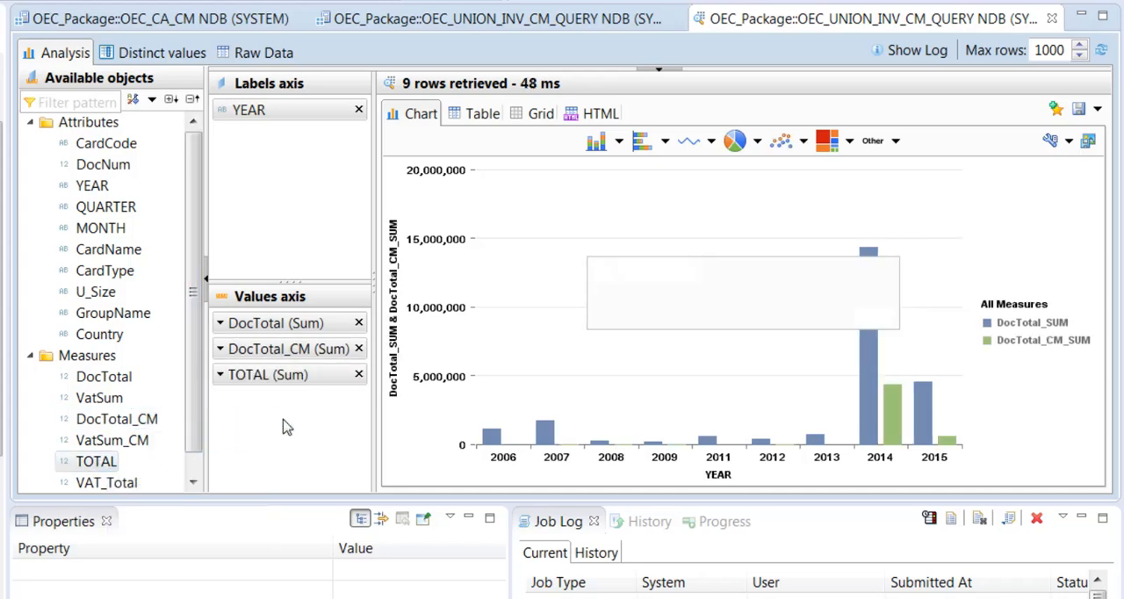